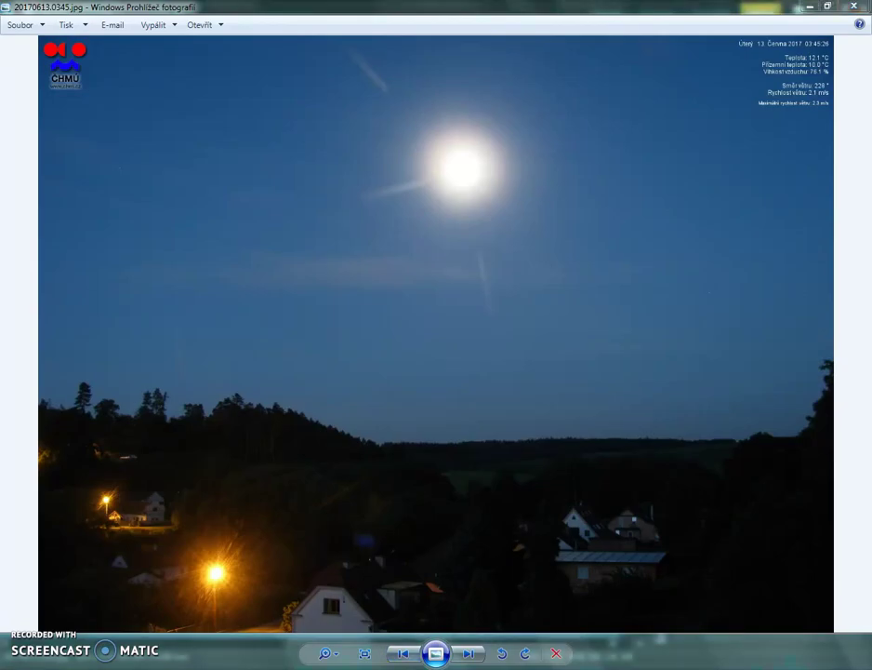
Open photo 20170613.0345.jpg in the Zoner editor and enlarge its date and weather readings to 400% to read them
scroll(351, 328, down, 2)
drag(440, 224, 6, 575)
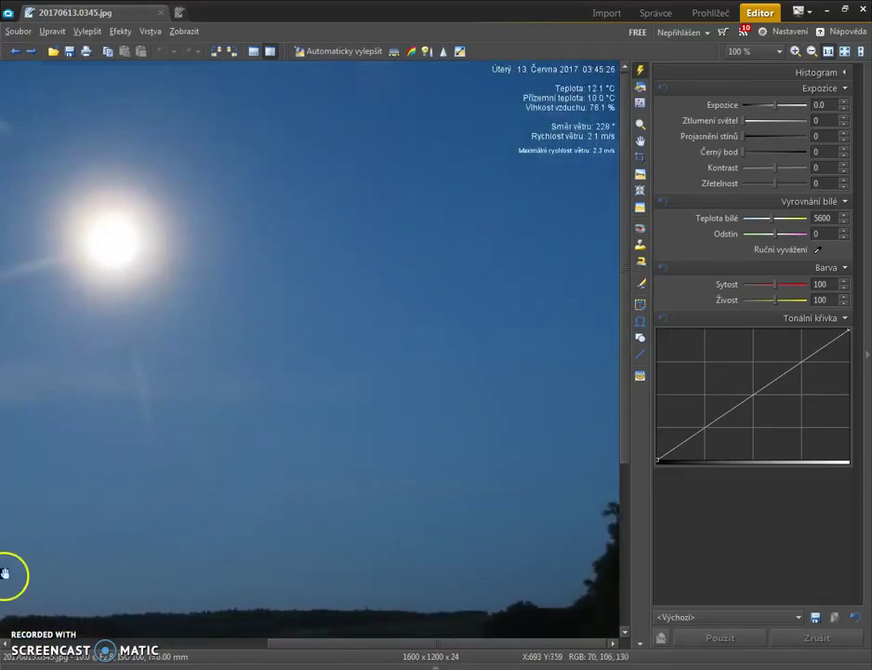
scroll(390, 226, up, 3)
drag(459, 128, 85, 512)
drag(250, 432, 0, 558)
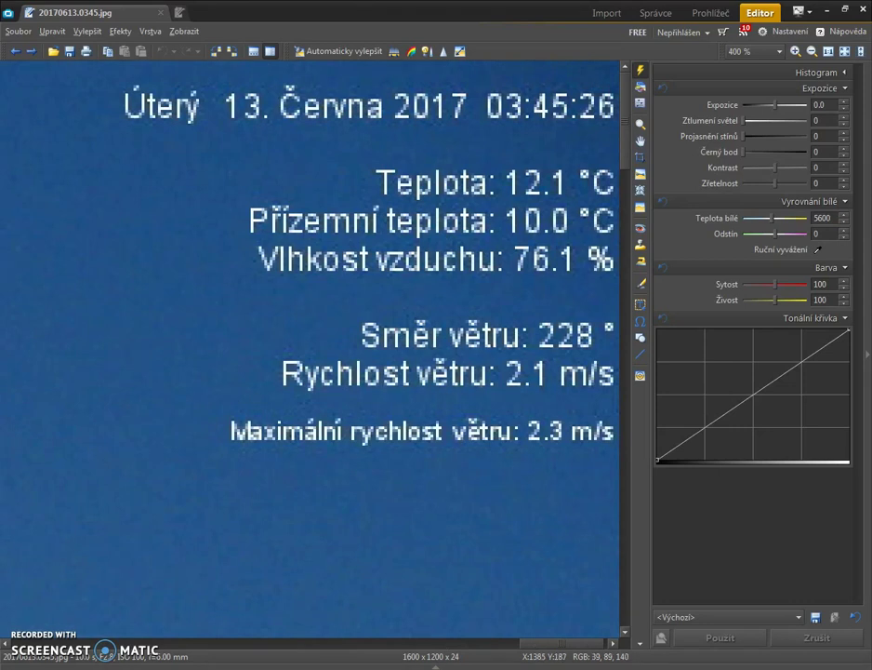
Examine the overexposed moon in the photo at 400% magnification, centred in the view
scroll(212, 465, down, 3)
drag(171, 451, 279, 562)
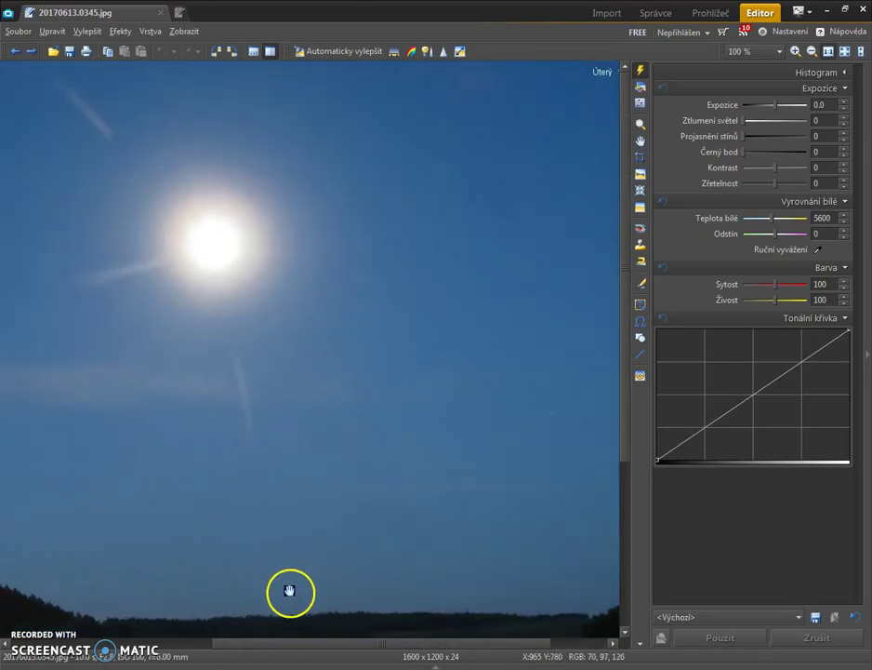
drag(256, 603, 245, 601)
scroll(312, 534, up, 3)
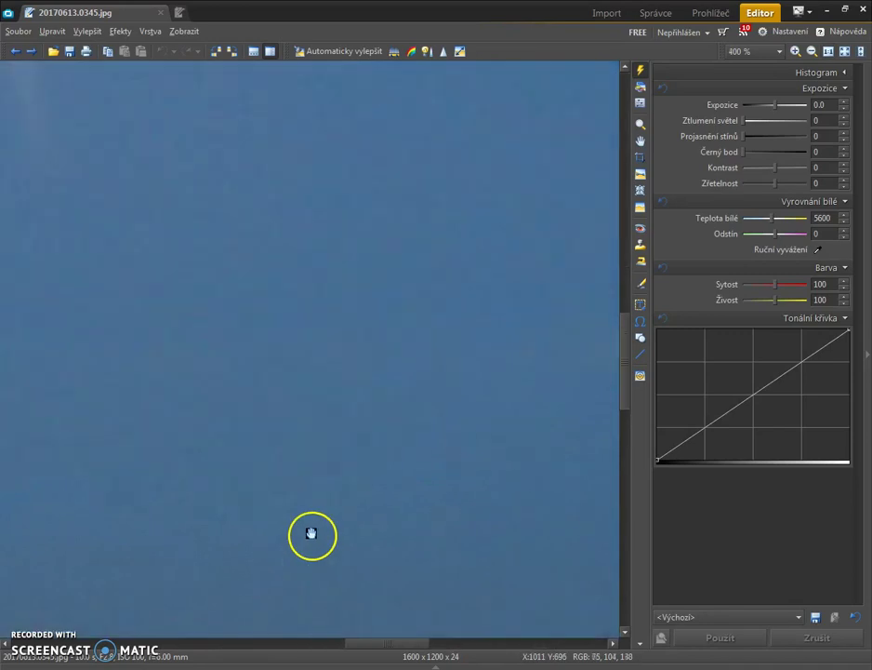
drag(186, 279, 424, 604)
drag(102, 167, 308, 437)
drag(372, 316, 261, 541)
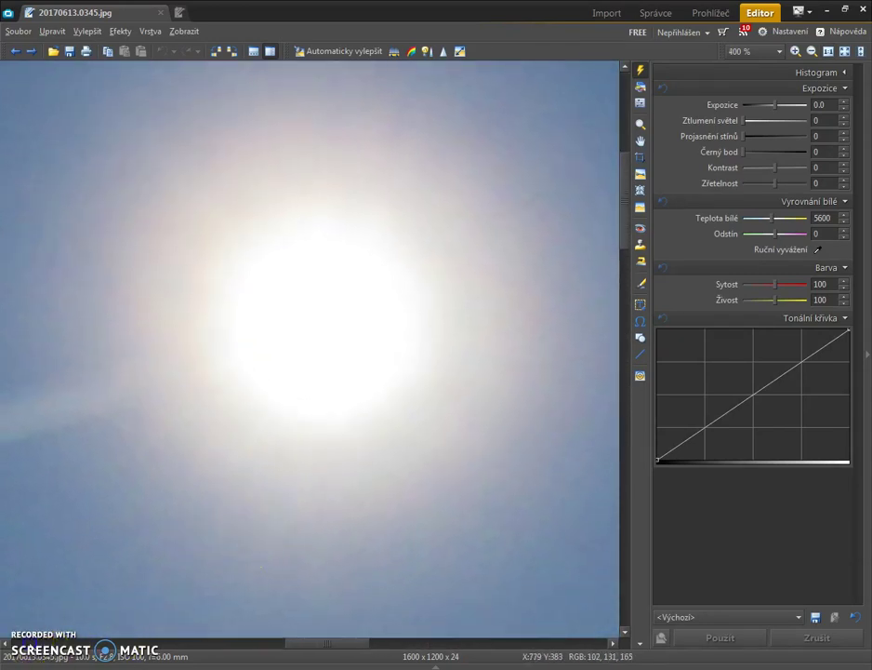
drag(338, 377, 331, 402)
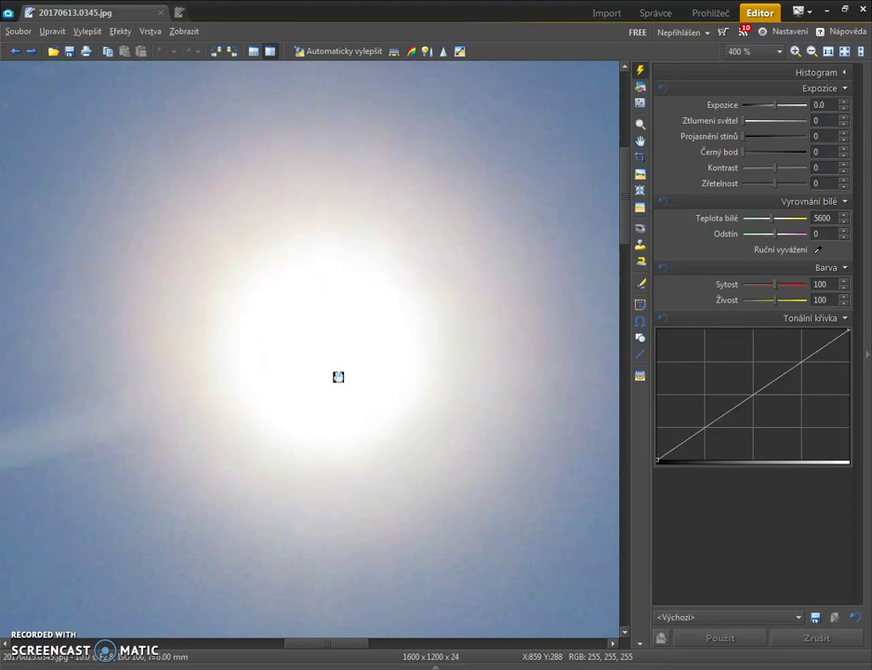
Darken the image by pulling the tonal curve's midpoint deep into the graph's lower-right corner, apply it, and auto-enhance the image
click(753, 393)
drag(755, 383, 828, 459)
click(734, 637)
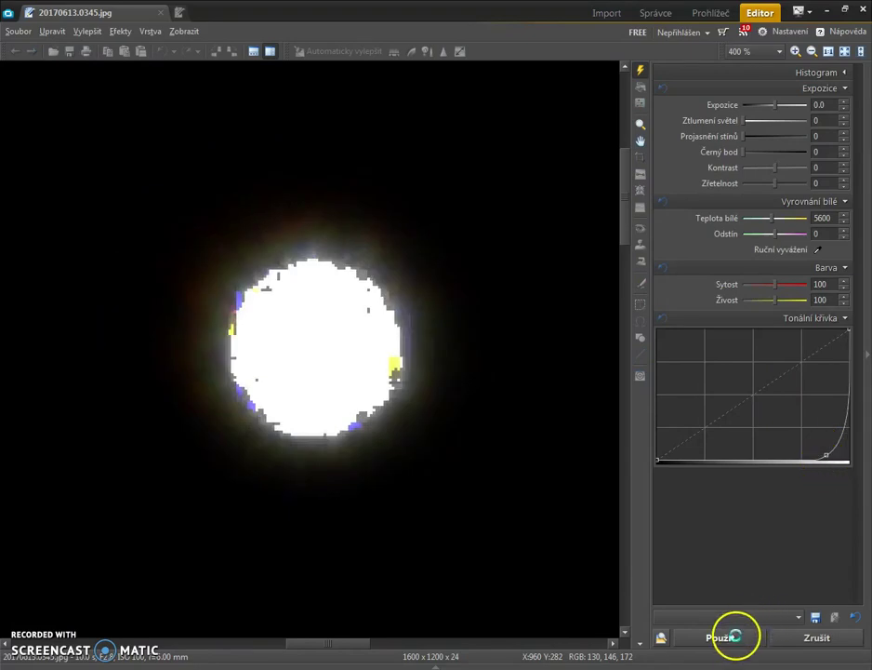
click(341, 51)
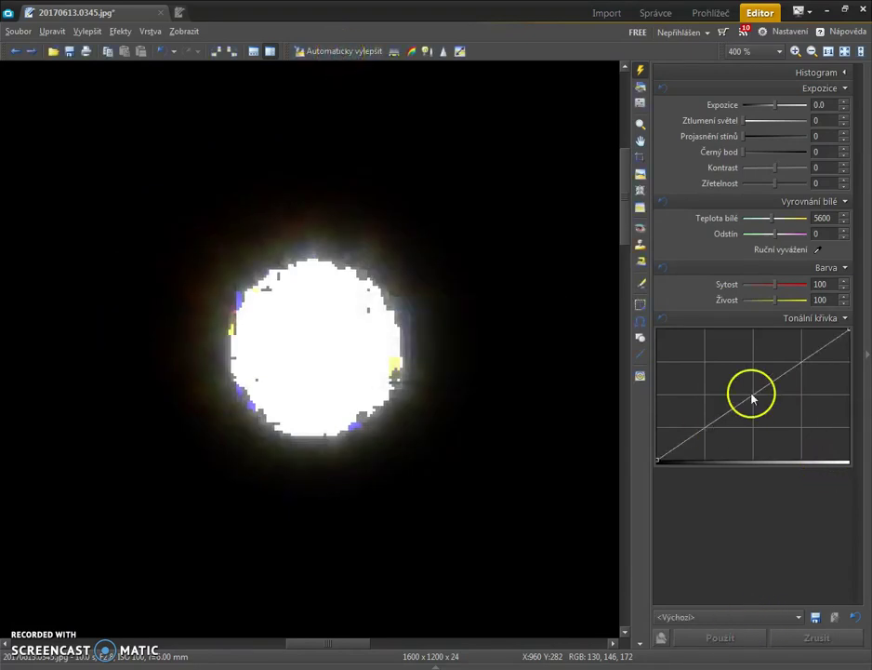
Apply the same deep lower-right tonal curve two more times, auto-enhancing the image between the two passes
drag(753, 397, 828, 457)
click(727, 642)
click(339, 52)
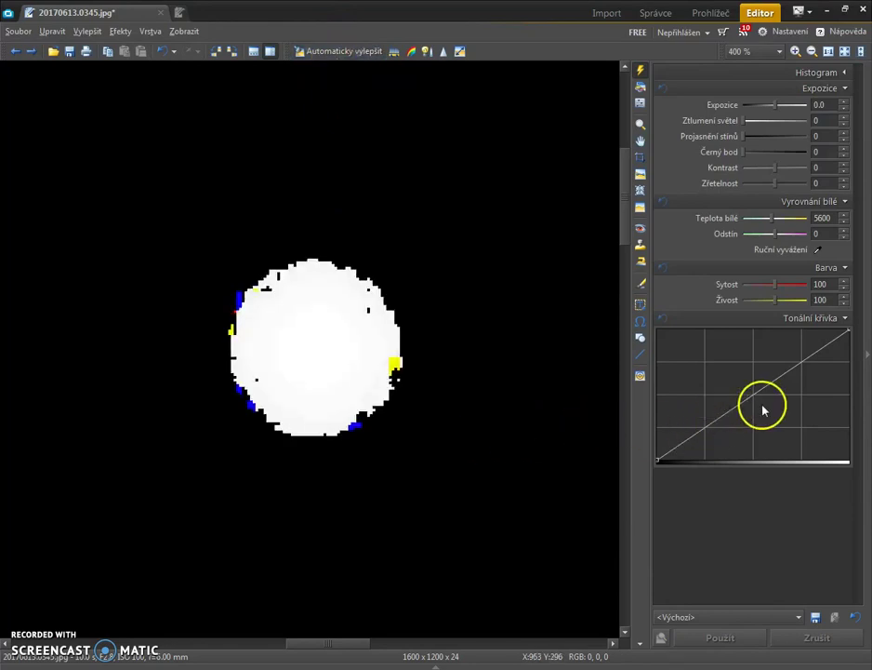
drag(752, 406, 827, 458)
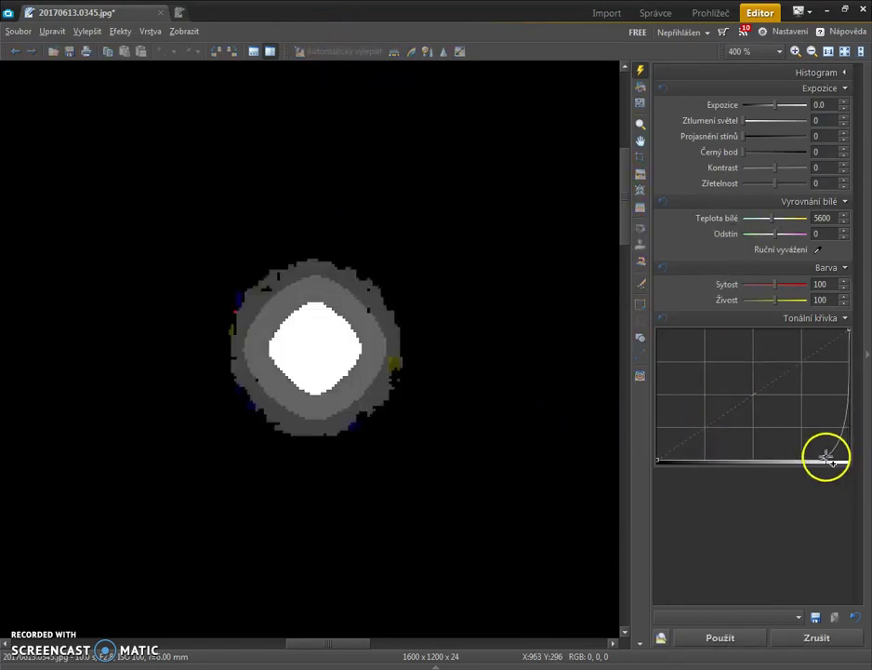
click(746, 641)
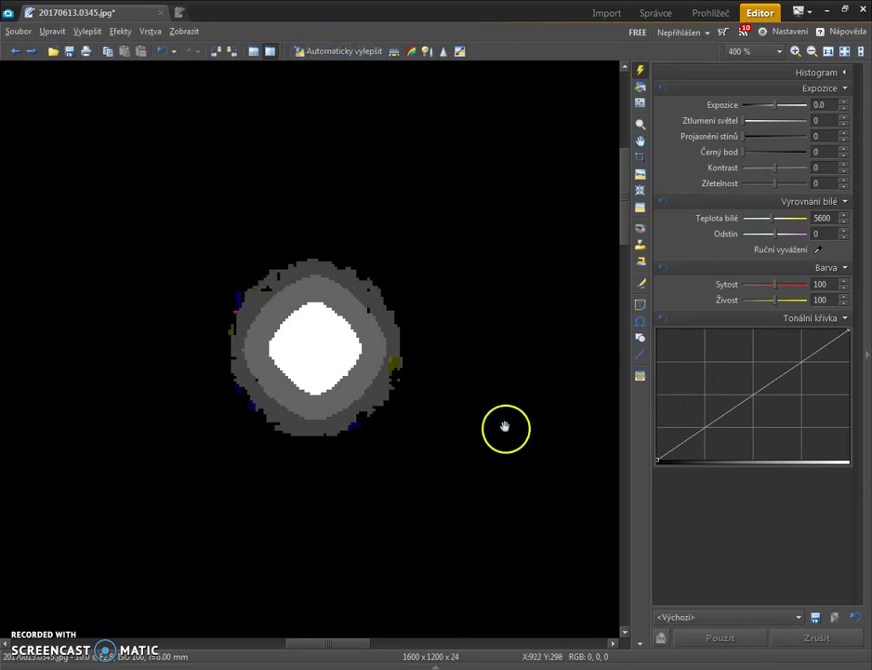
Try applying a tonal curve with its midpoint pulled to the graph's left edge, and undo it
drag(754, 396, 579, 421)
click(744, 633)
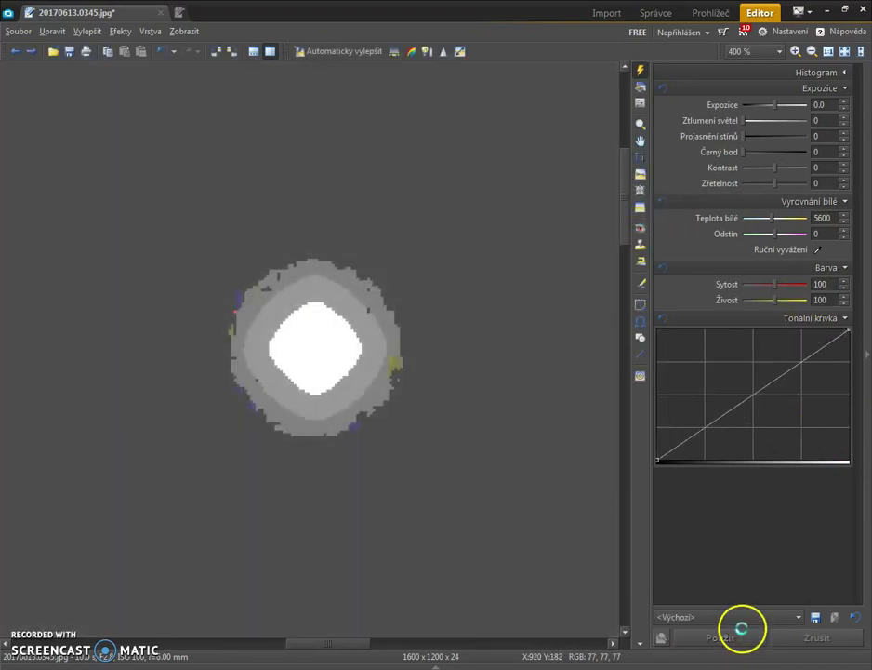
key(ctrl+z)
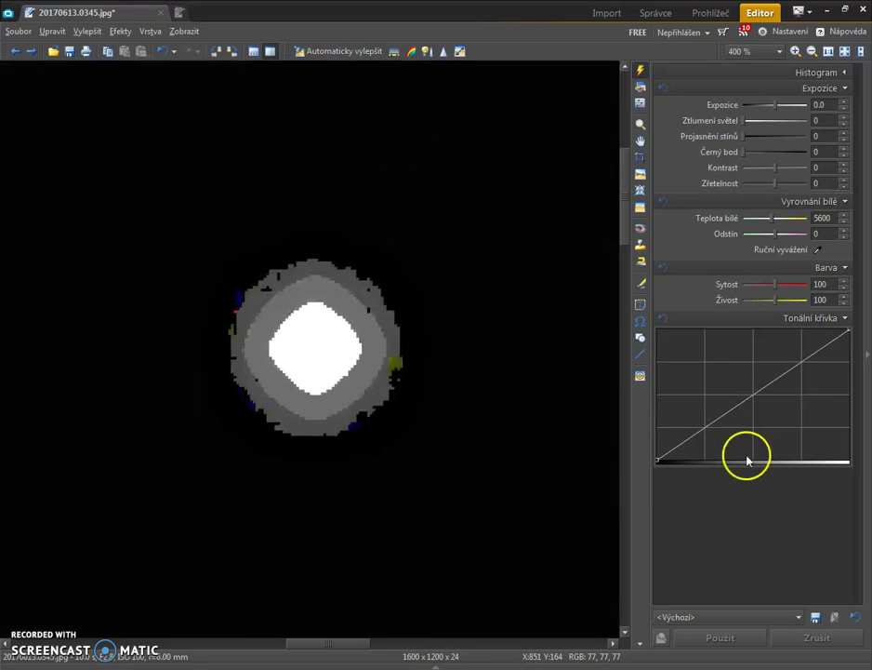
Brighten the dark tones with a tonal curve raised steeply near the left edge, and apply a second, slight curve adjustment
drag(752, 399, 675, 399)
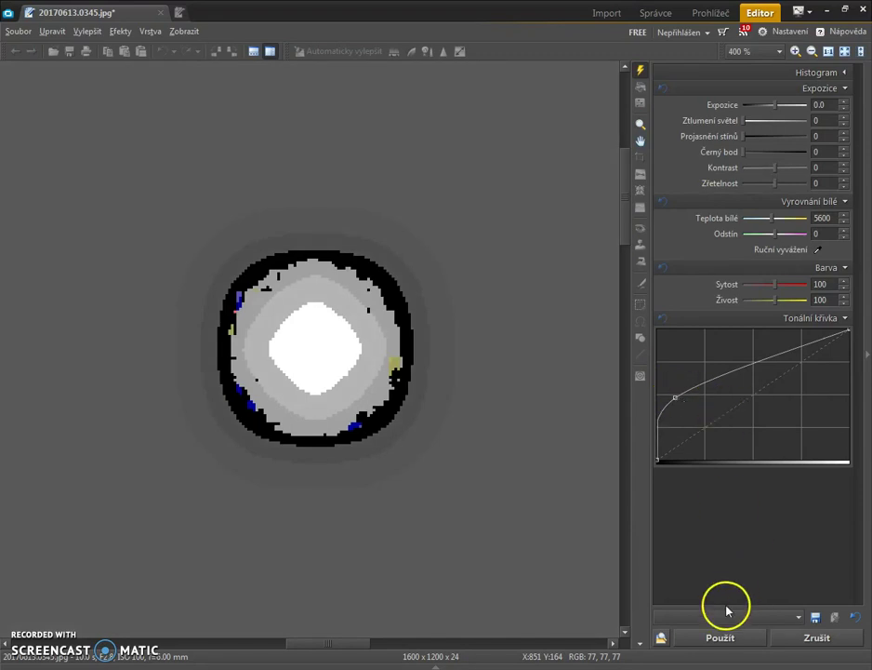
click(746, 642)
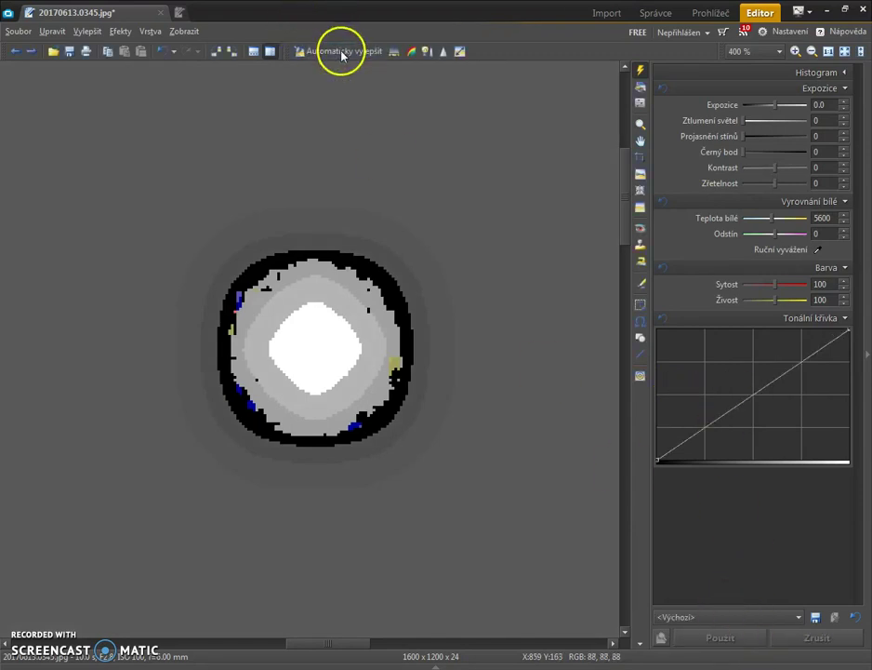
drag(759, 398, 723, 417)
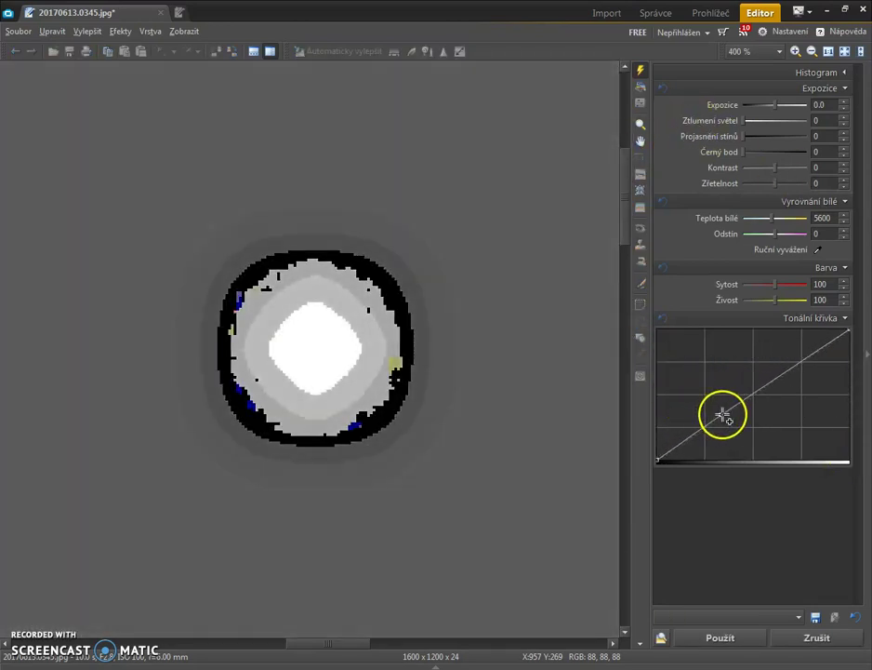
click(753, 637)
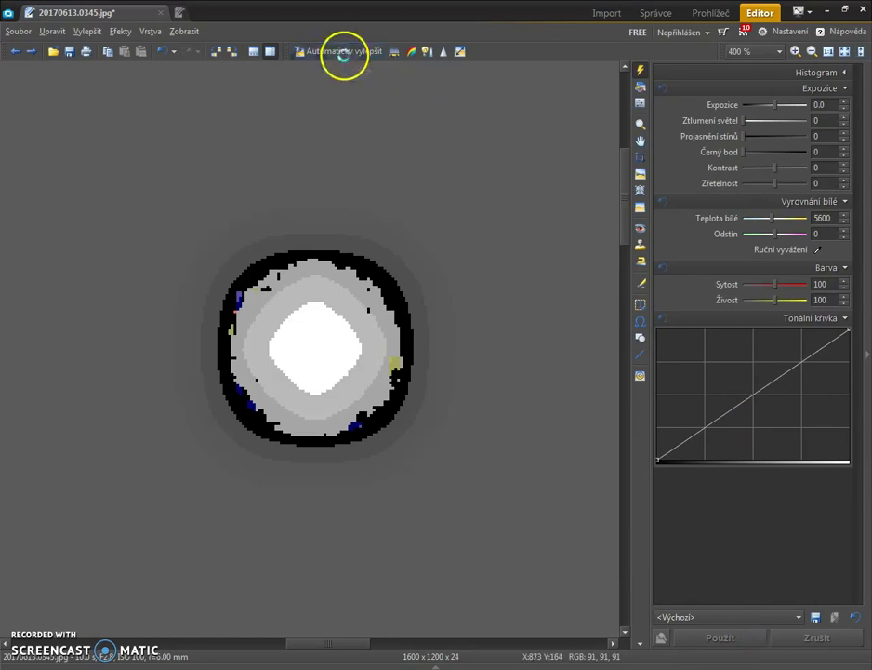
Preview the Protlačení (emboss) effect on the moon disc and discard it without applying
click(636, 104)
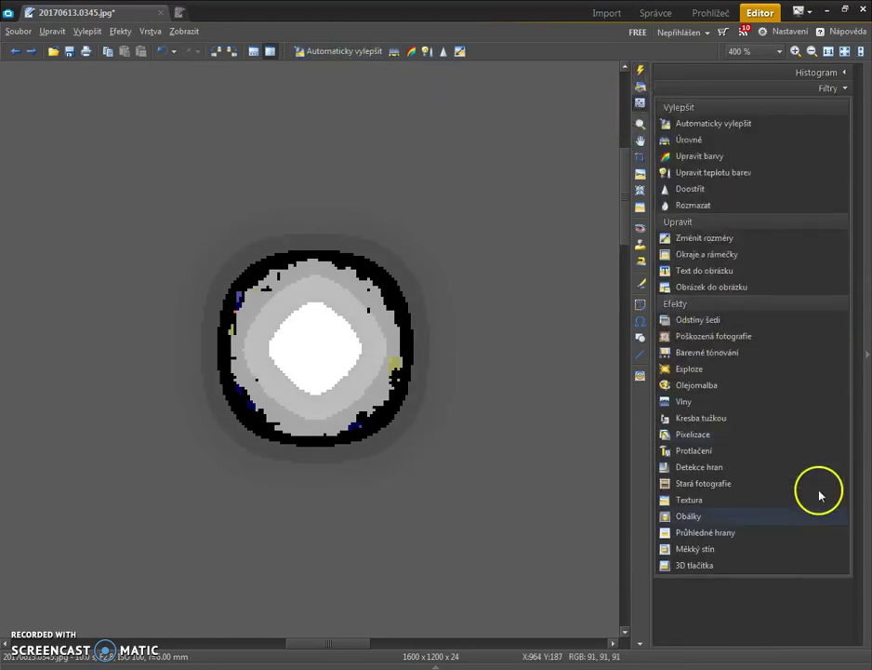
click(771, 452)
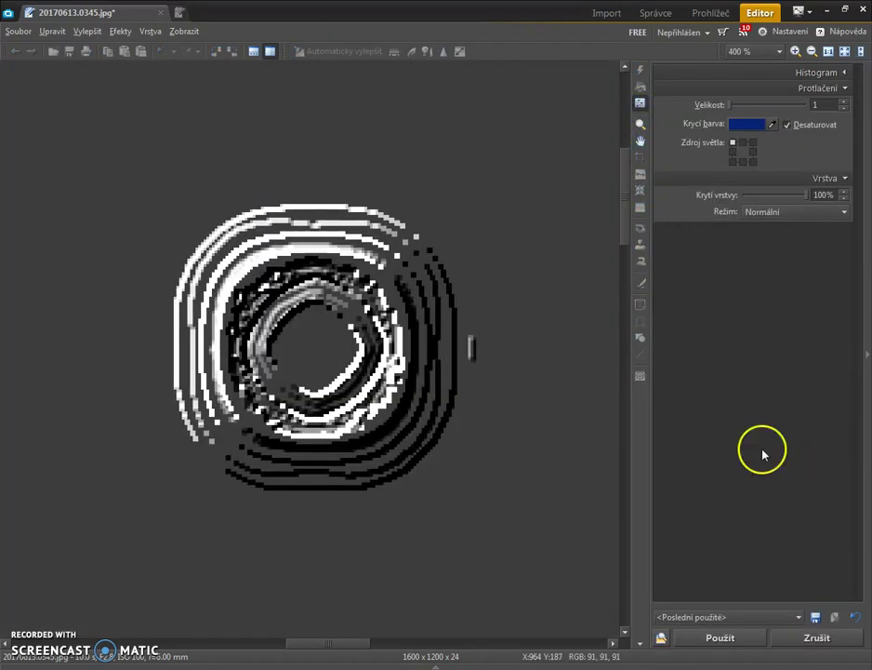
scroll(463, 417, up, 2)
scroll(383, 391, down, 2)
drag(383, 393, 426, 418)
click(852, 636)
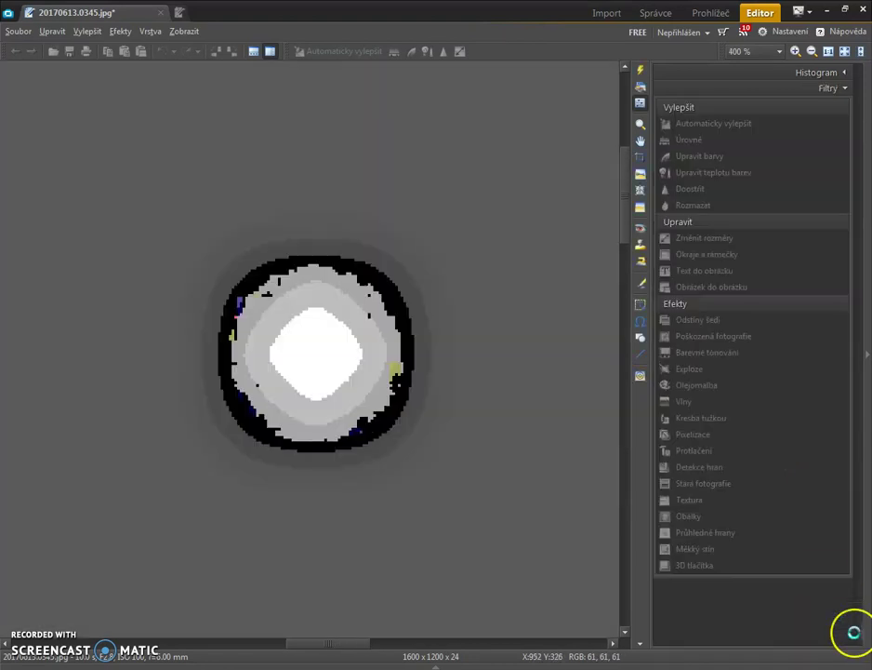
Compare the coloured remnant of the street lamp with the processed moon disc, viewing each at 400%
scroll(353, 445, down, 3)
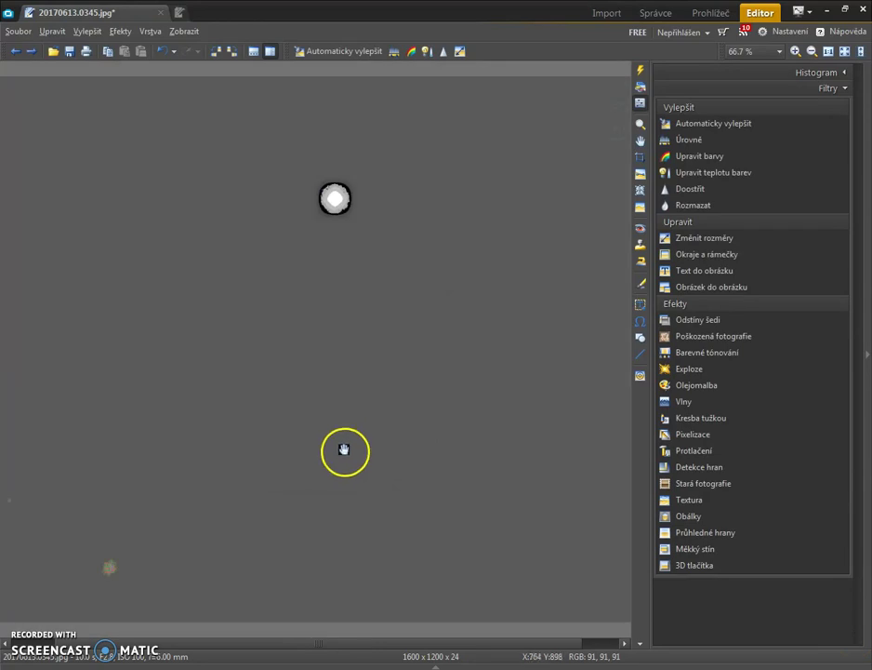
drag(344, 449, 430, 335)
scroll(377, 404, up, 3)
drag(263, 491, 482, 177)
drag(156, 446, 471, 172)
drag(179, 482, 408, 454)
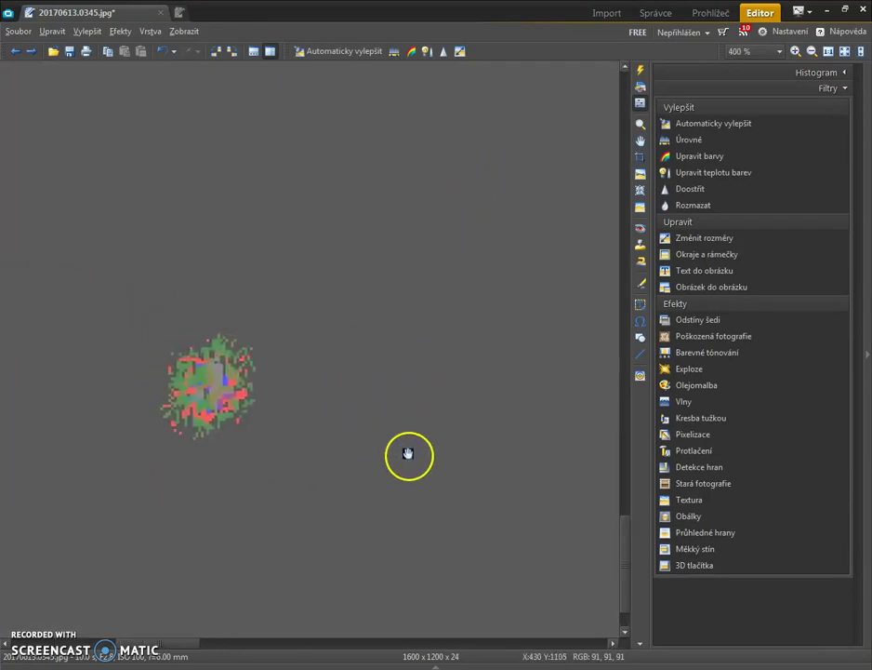
scroll(407, 453, down, 4)
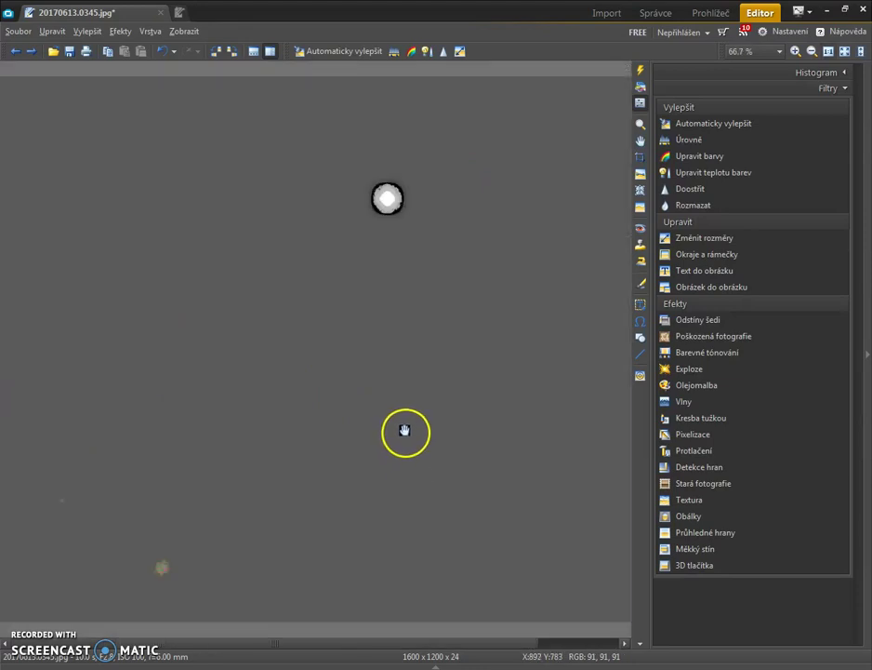
scroll(379, 201, up, 3)
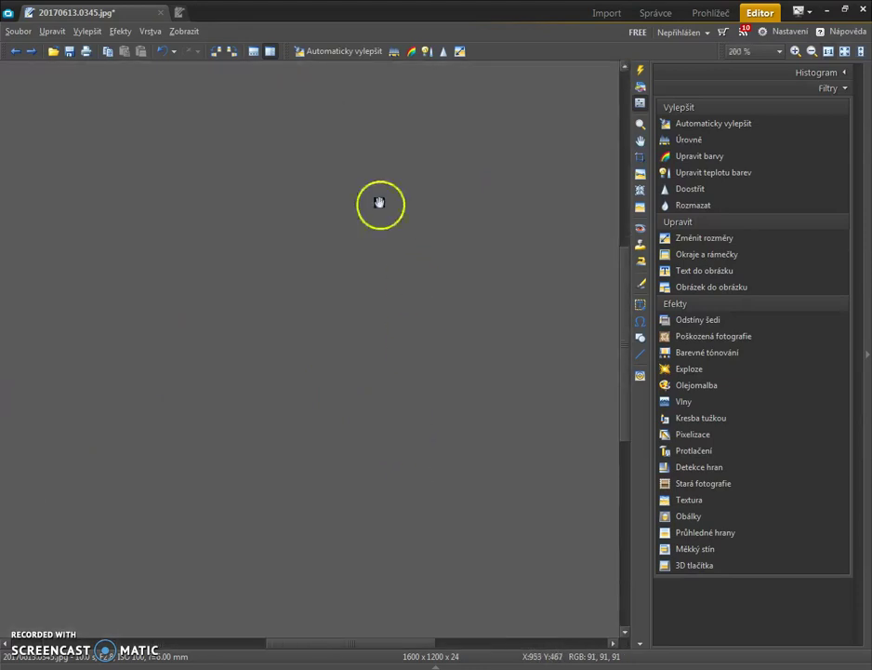
drag(369, 298, 483, 401)
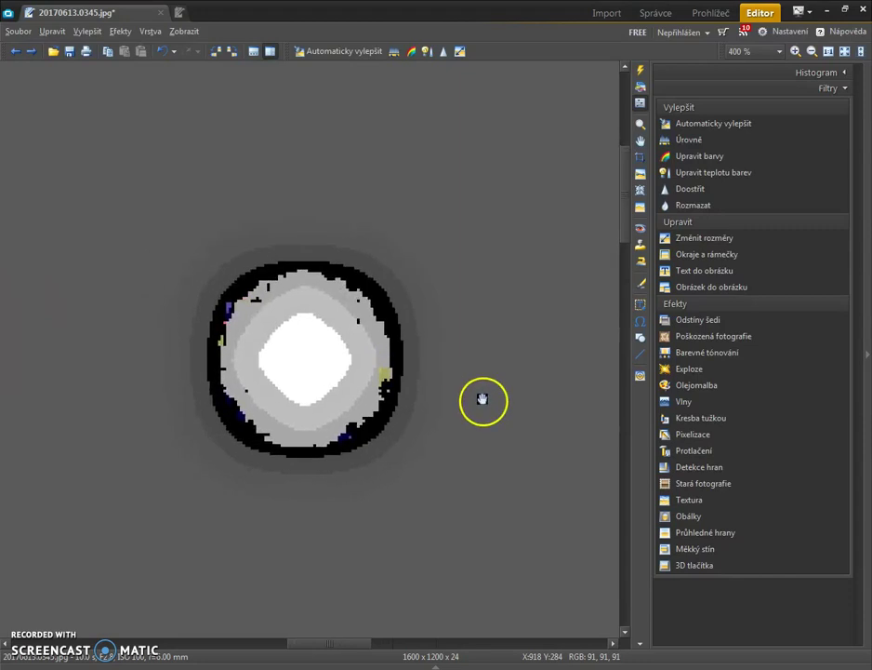
Apply the Upravit barvy colour adjustment with its last-used values and the layer mode set to Negativ
click(415, 52)
click(796, 391)
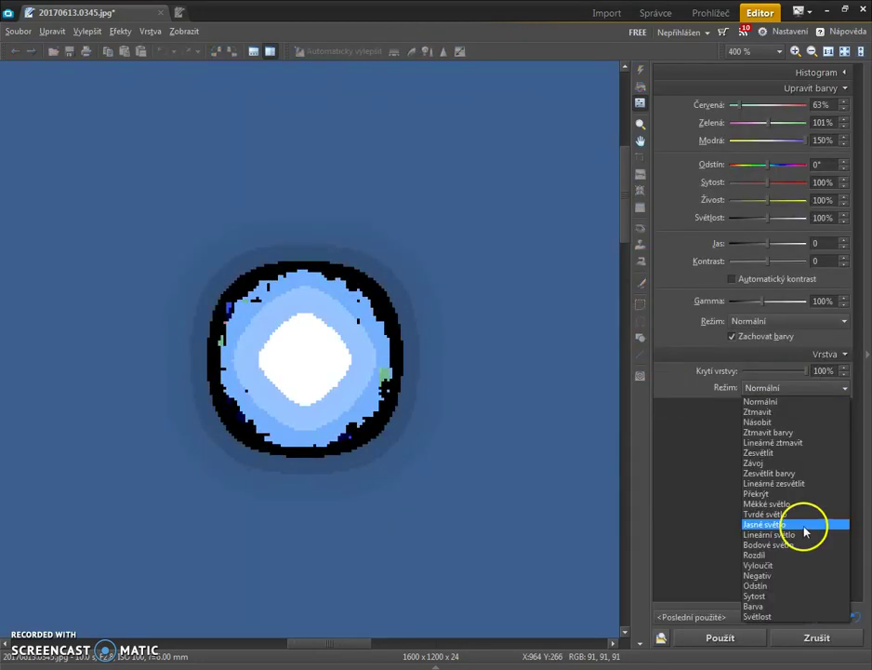
click(800, 580)
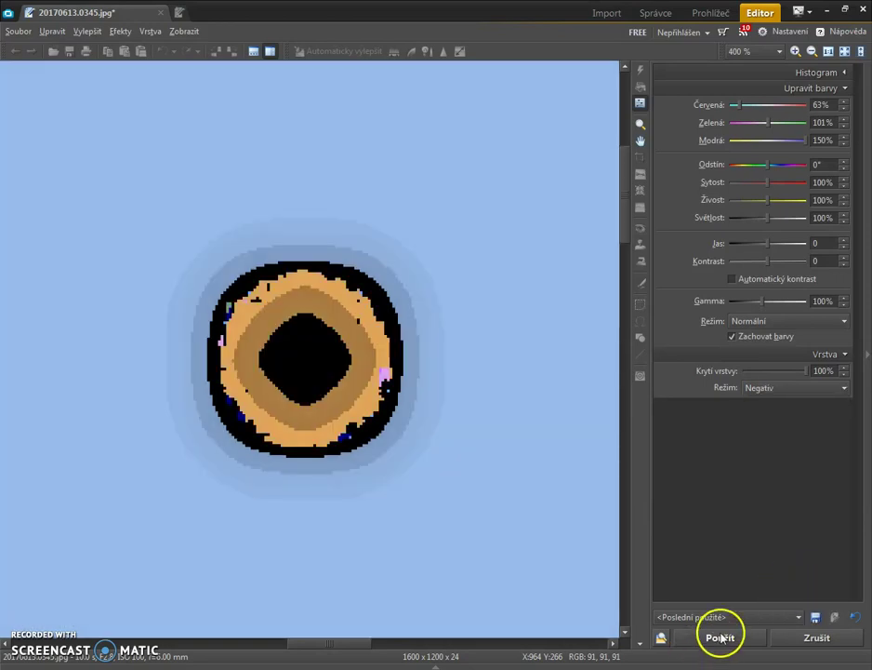
click(722, 636)
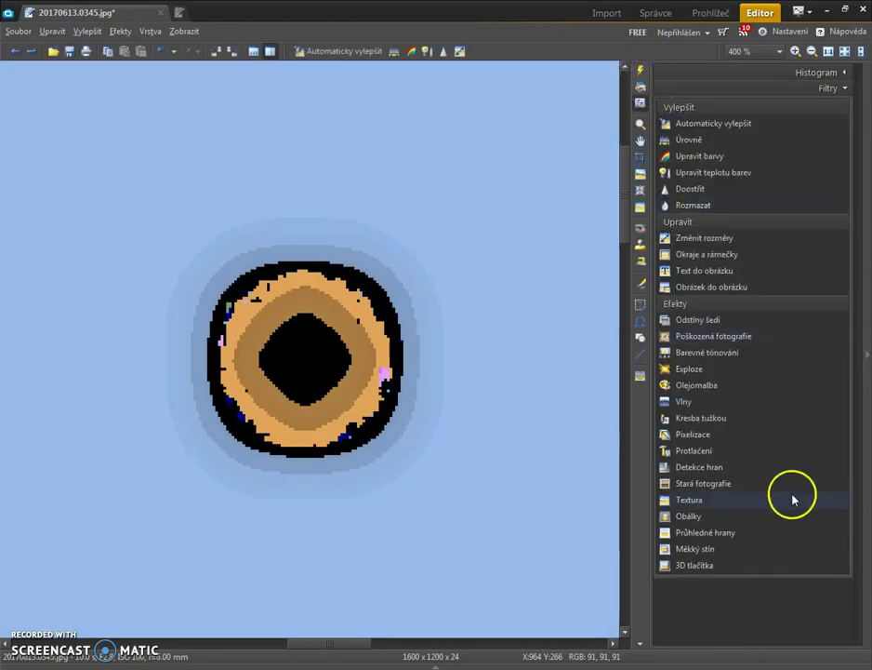
Shape the tonal curve with a peak at full brightness near the middle and a dip to its right, and apply it
click(641, 69)
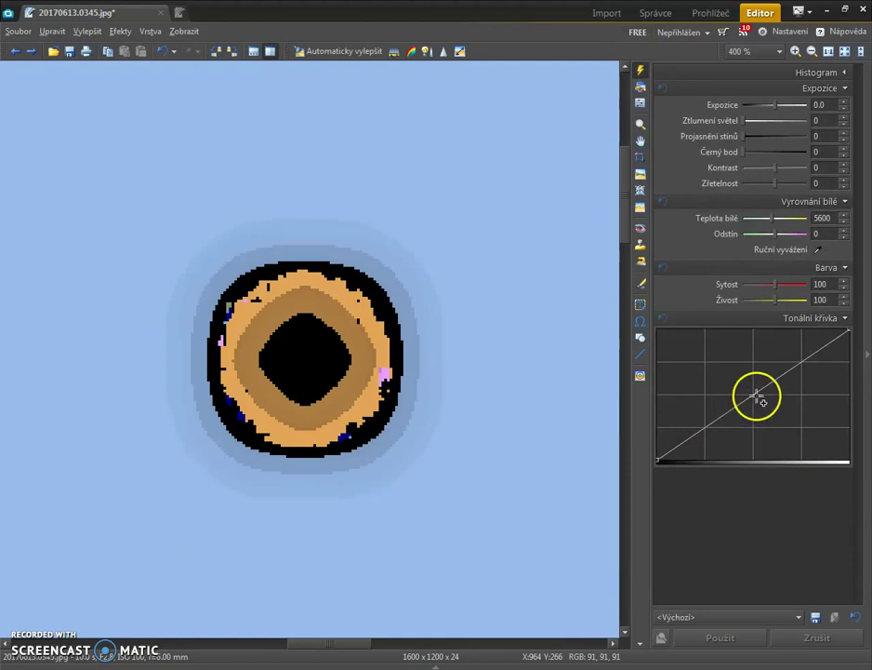
drag(758, 396, 742, 321)
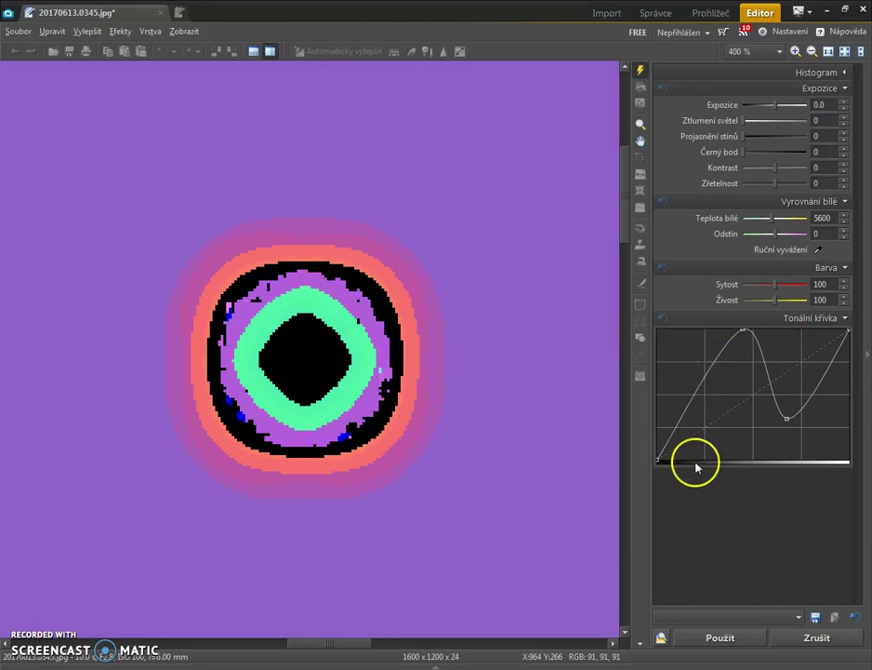
click(721, 640)
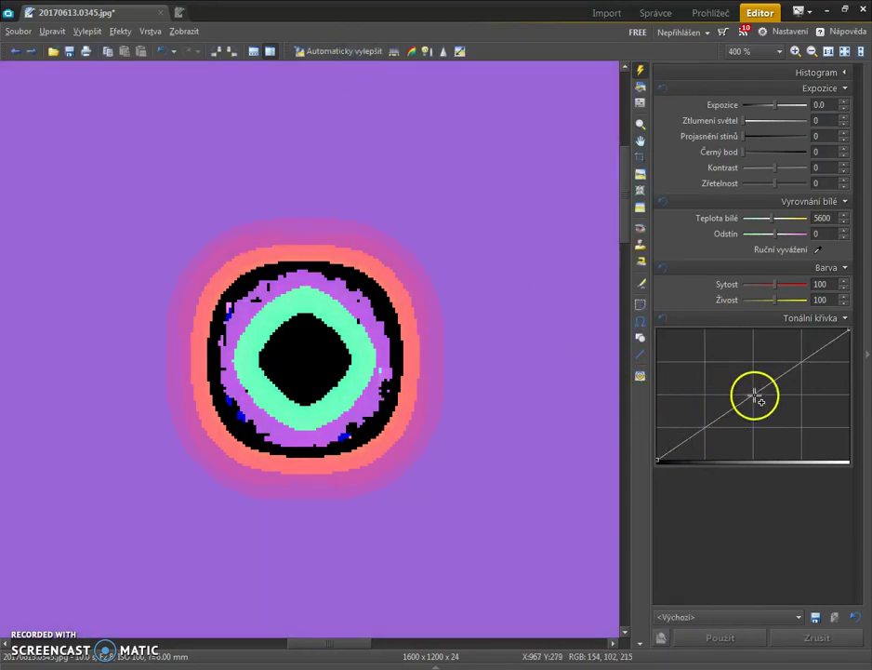
Bend the tonal curve with four points into two peaks separated by a narrow dip just right of centre, and apply it
mouse_move(757, 398)
mouse_down()
mouse_move(814, 415)
mouse_move(806, 377)
mouse_move(831, 376)
mouse_move(804, 399)
mouse_move(767, 375)
mouse_move(772, 444)
mouse_move(764, 430)
mouse_up()
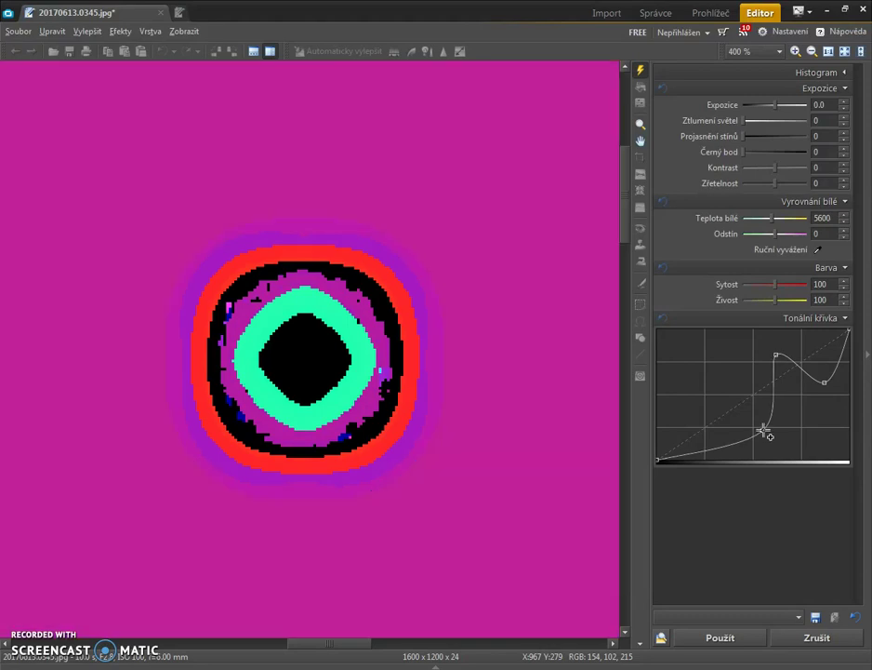
drag(714, 450, 752, 372)
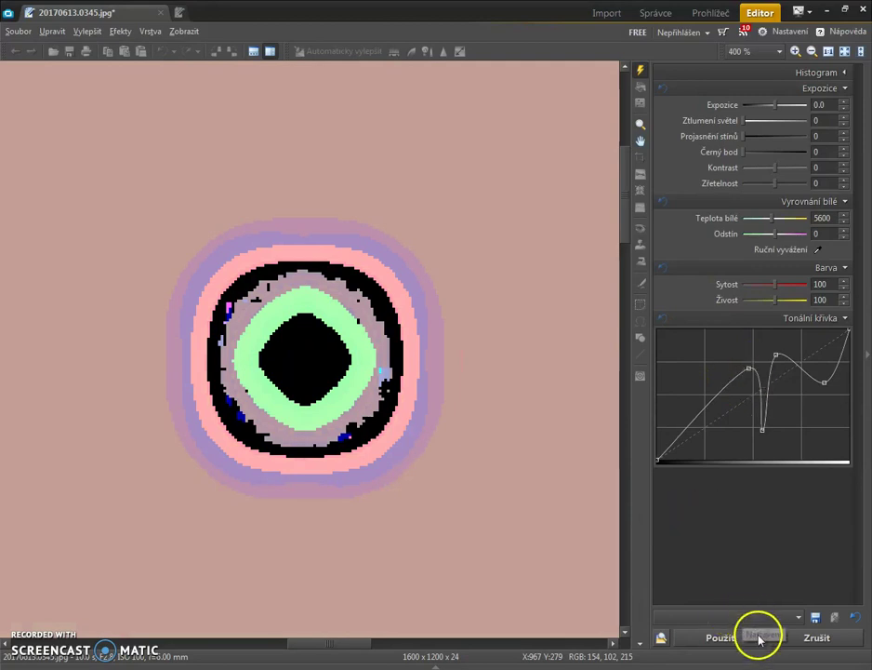
click(730, 638)
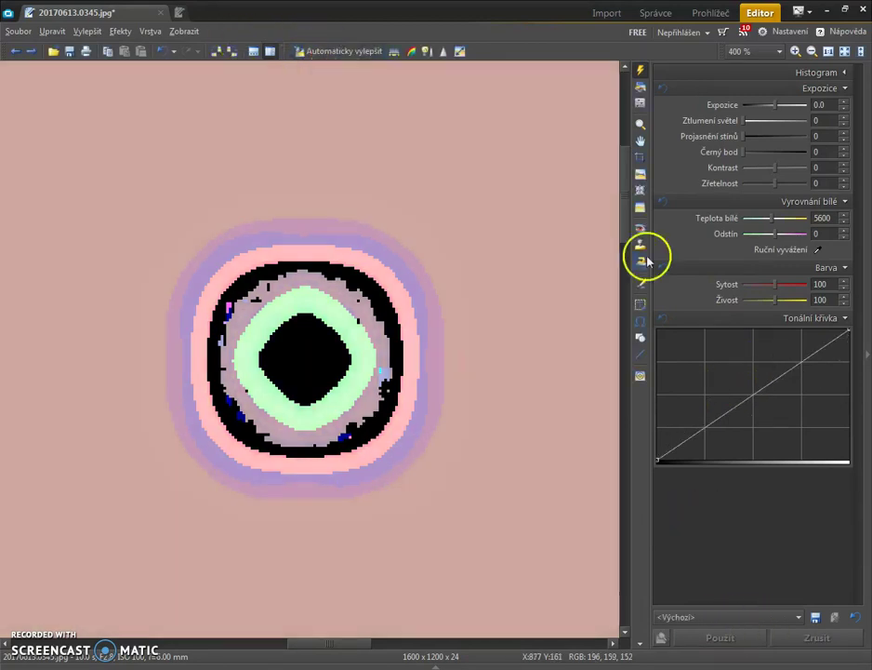
Bend the tonal curve into a shallow hump near the middle, a dip right of it and lowered highlights, and apply it
scroll(478, 428, up, 1)
drag(411, 381, 566, 434)
drag(746, 396, 780, 406)
drag(734, 437, 742, 393)
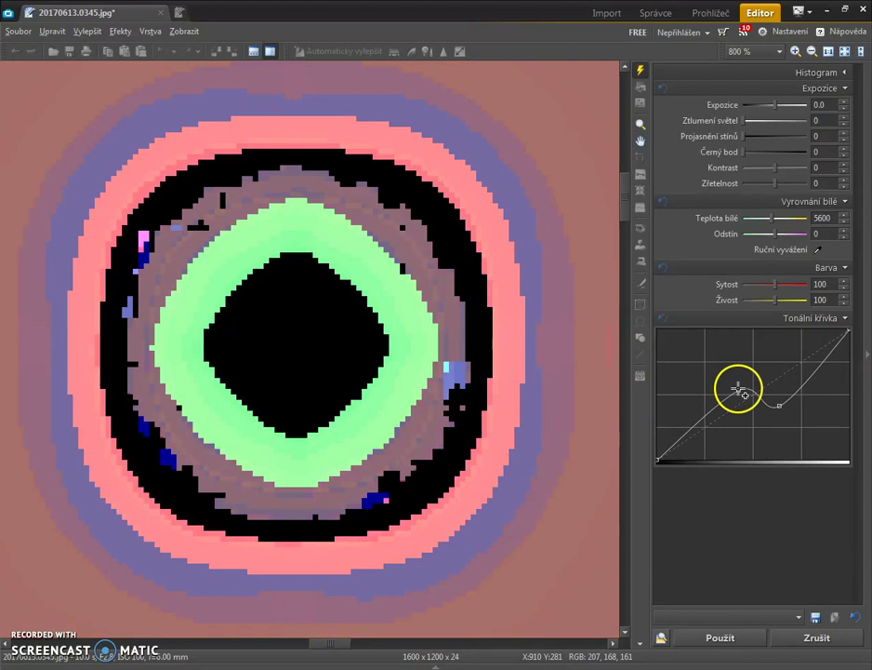
drag(825, 365, 819, 386)
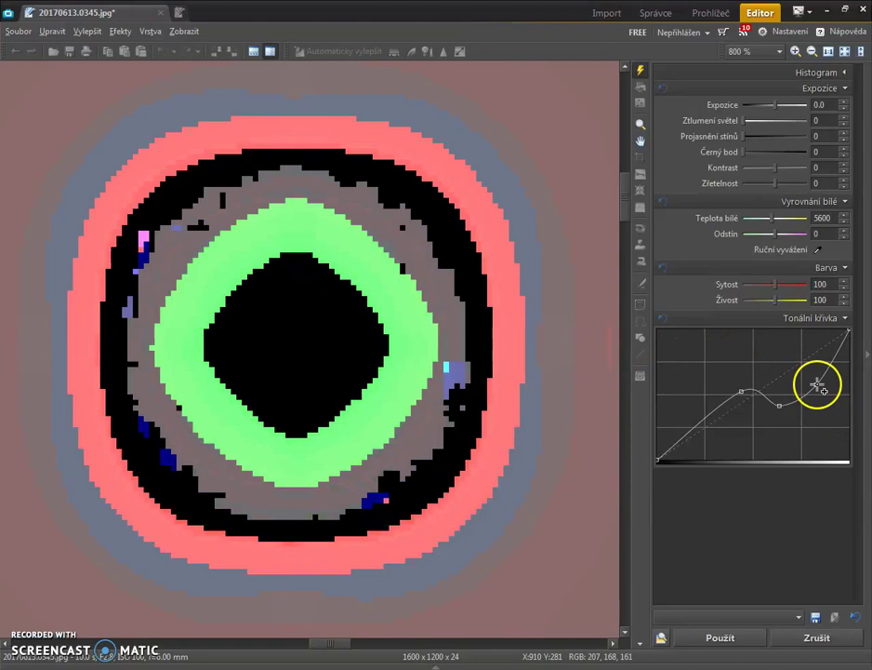
click(735, 637)
scroll(381, 289, down, 2)
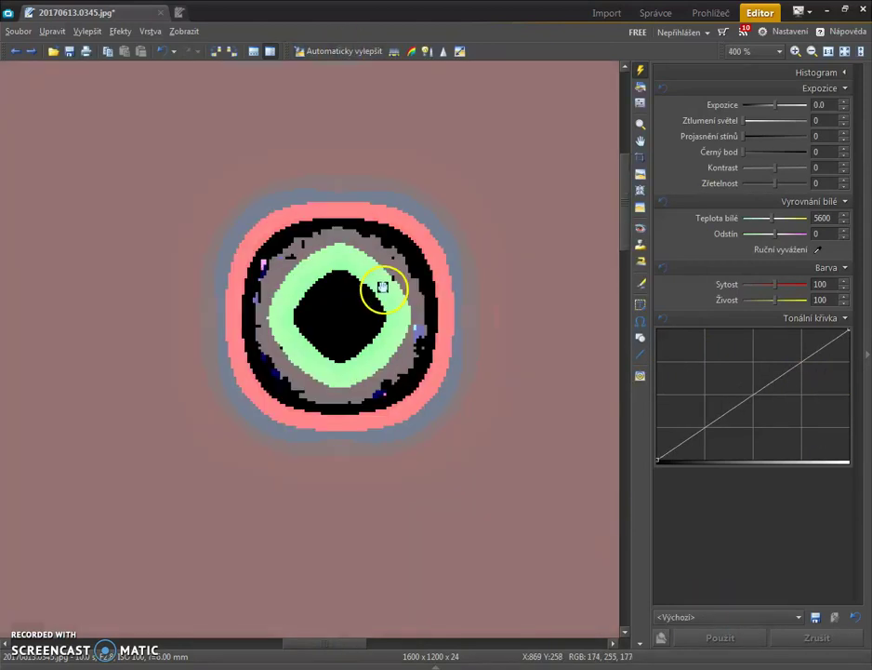
Try the Protlačení emboss effect with its last-used values on the moon disc, and cancel it
drag(382, 288, 351, 315)
click(639, 124)
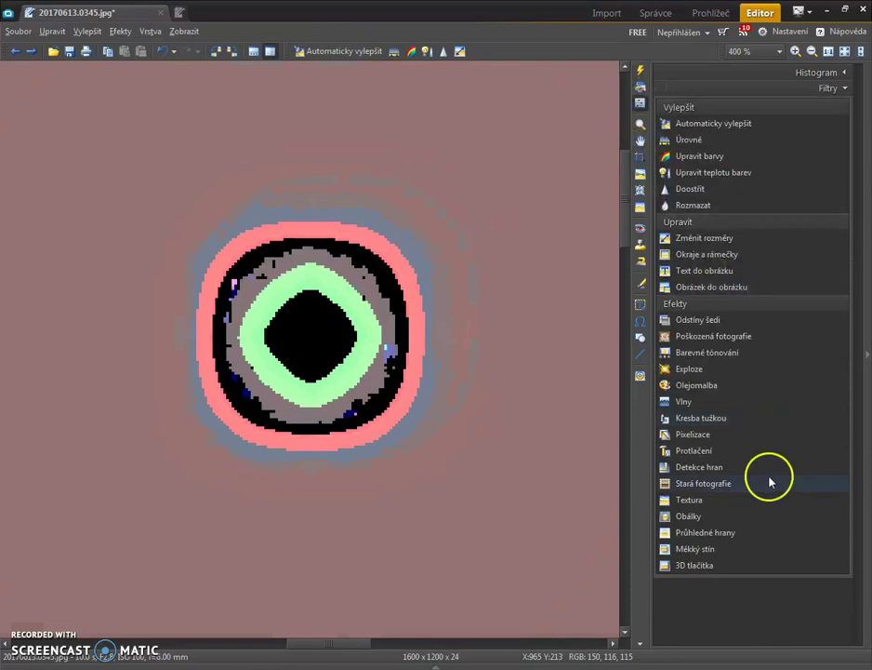
click(776, 454)
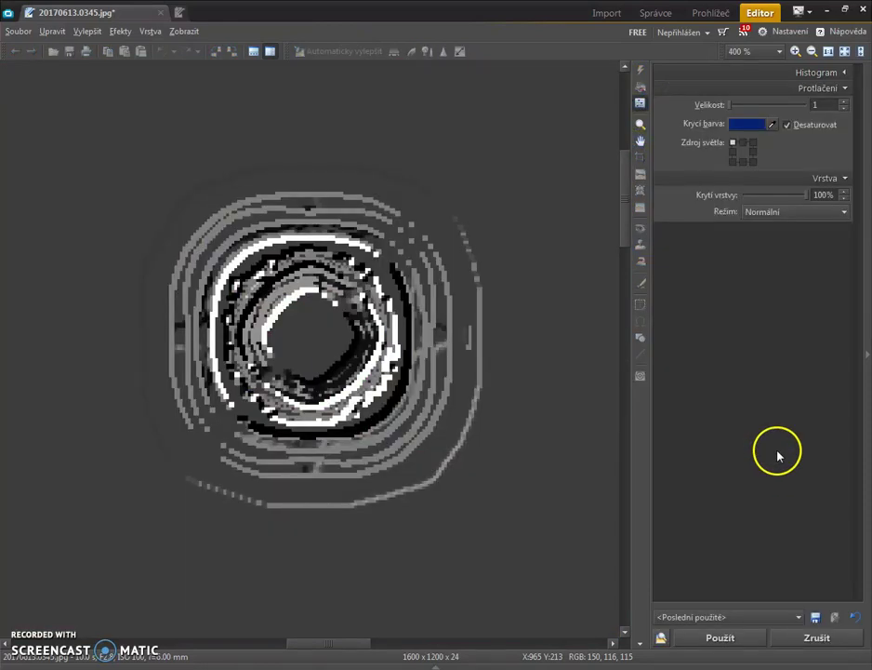
click(807, 640)
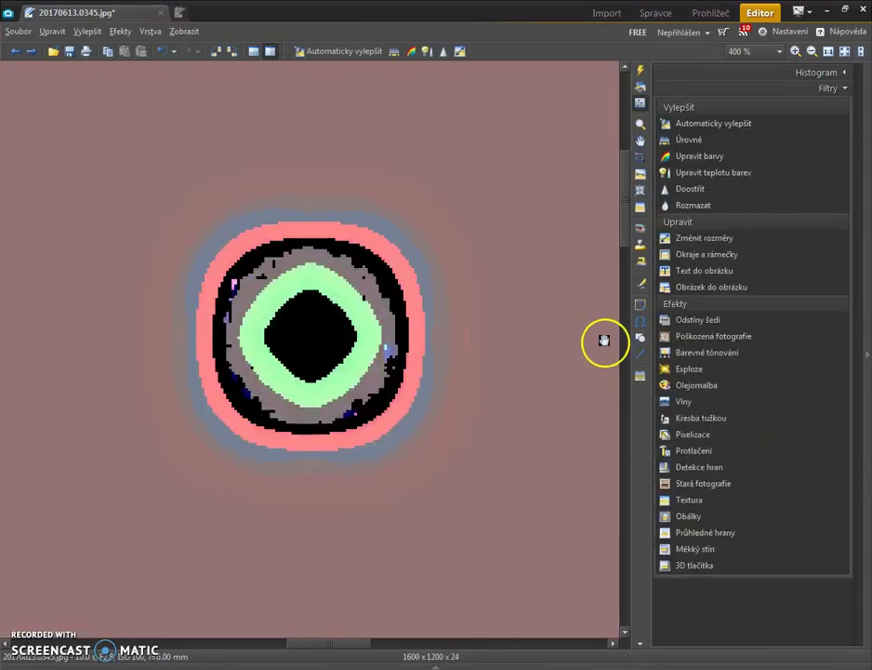
Apply a tonal curve with low shadows, a peak just right of centre and the white end at black, and auto-enhance the image
click(639, 71)
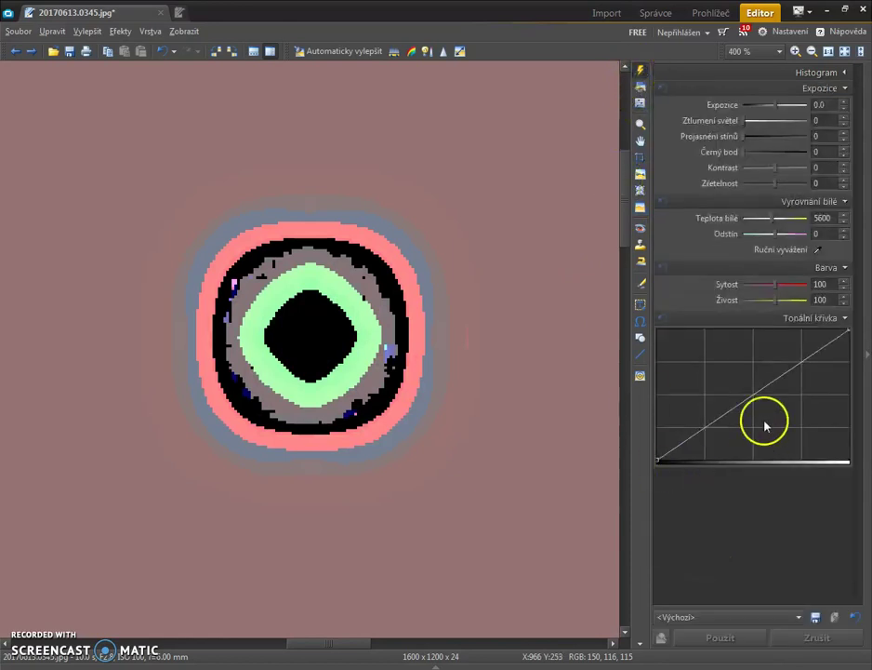
drag(753, 394, 771, 360)
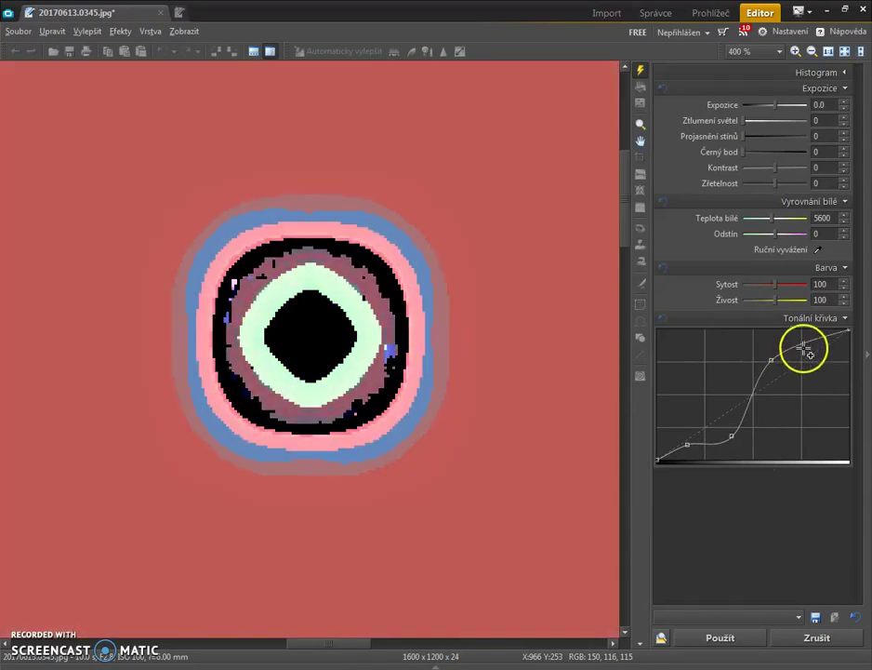
drag(862, 448, 863, 497)
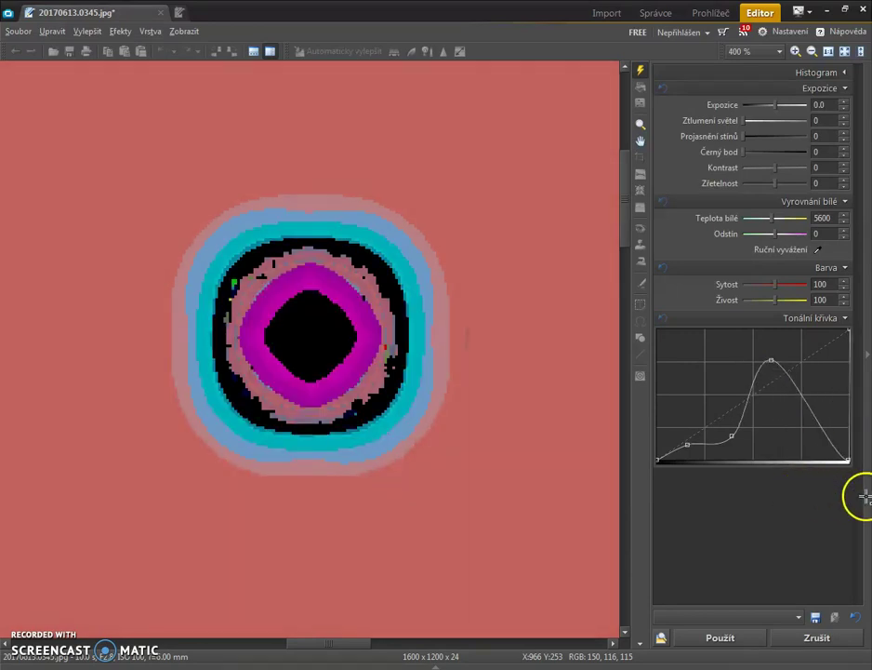
click(725, 639)
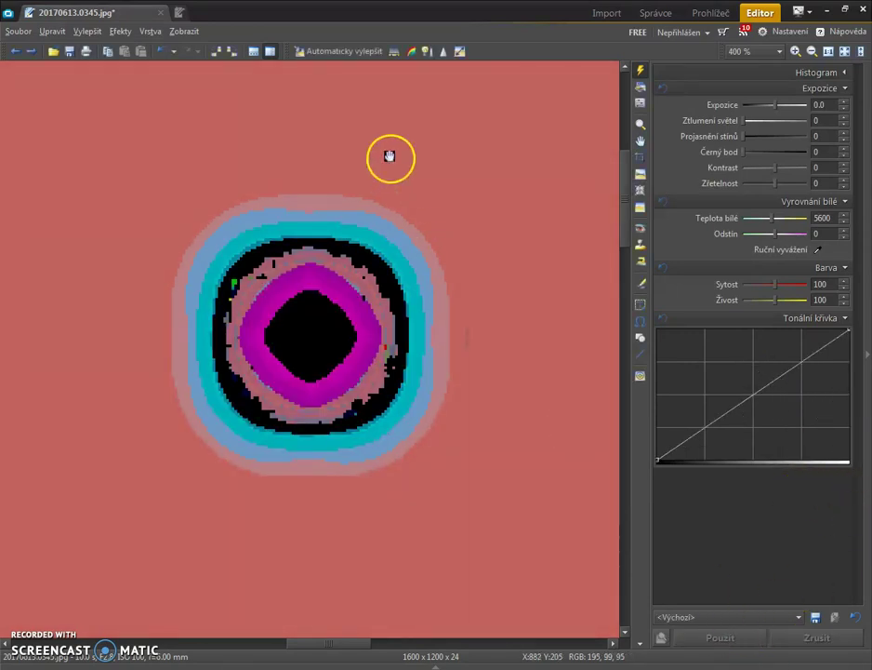
click(359, 58)
Apply a tonal curve sagging deeply towards black until the brightest tones, and auto-enhance the image
drag(752, 397, 827, 435)
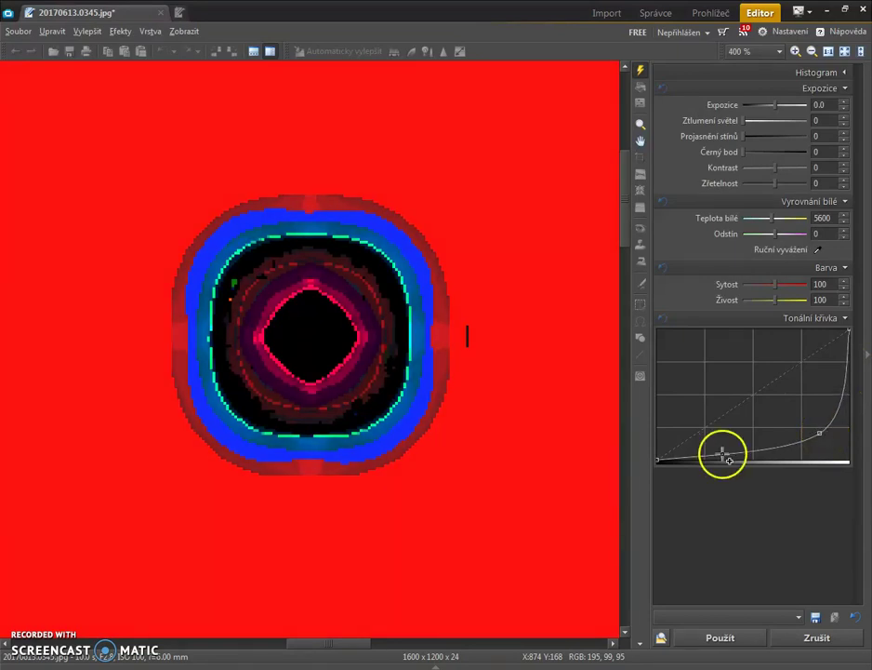
click(737, 635)
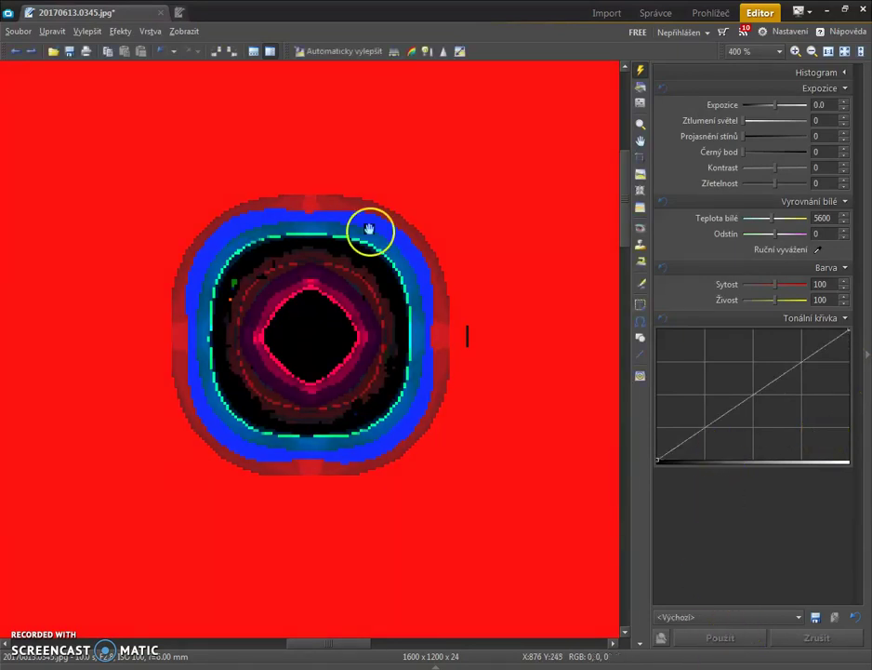
click(344, 59)
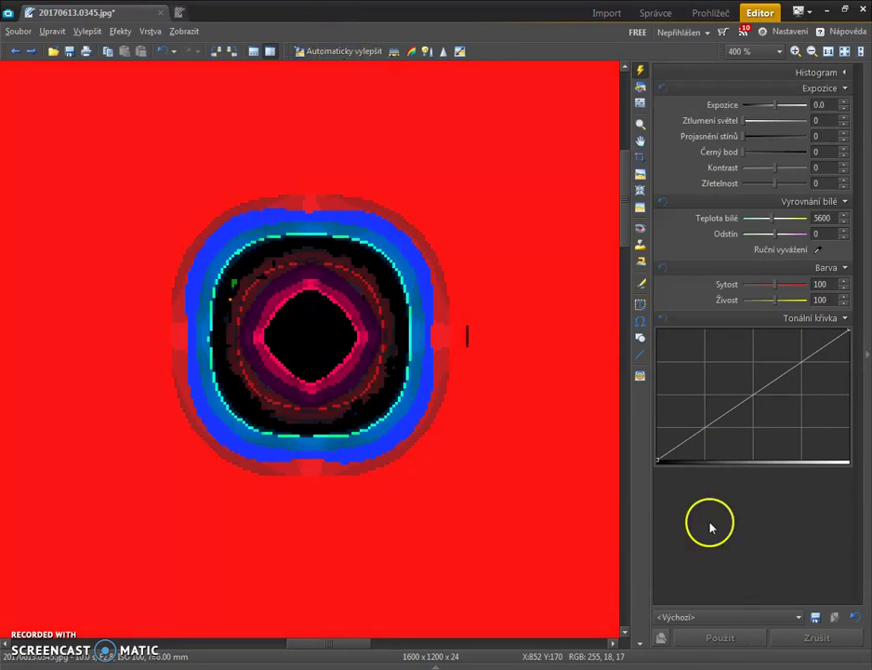
Shape the tonal curve with a high peak in the shadows falling to a sharp dip right of centre, and apply it
drag(751, 391, 714, 360)
drag(720, 441, 837, 468)
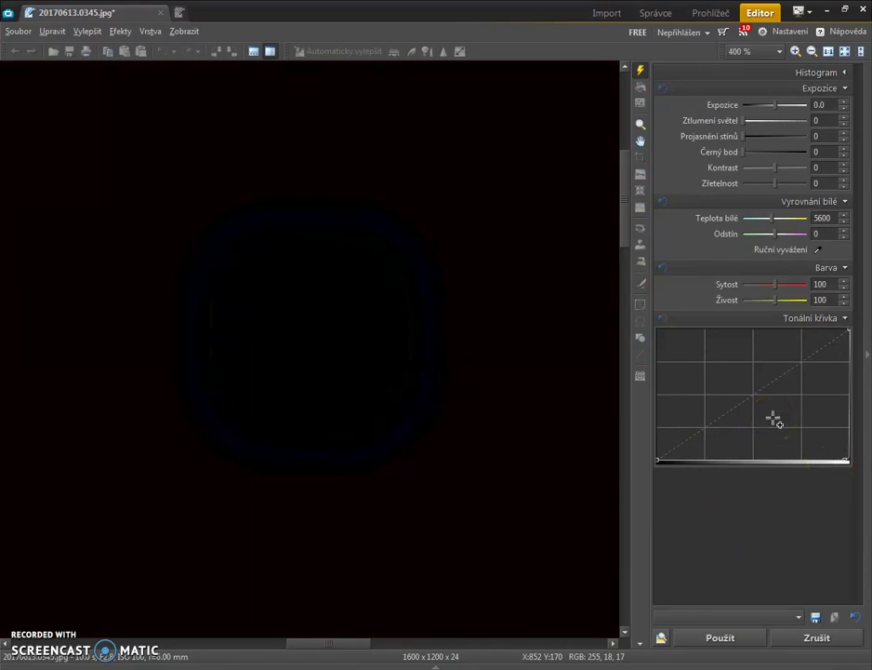
drag(774, 420, 704, 364)
drag(810, 383, 782, 448)
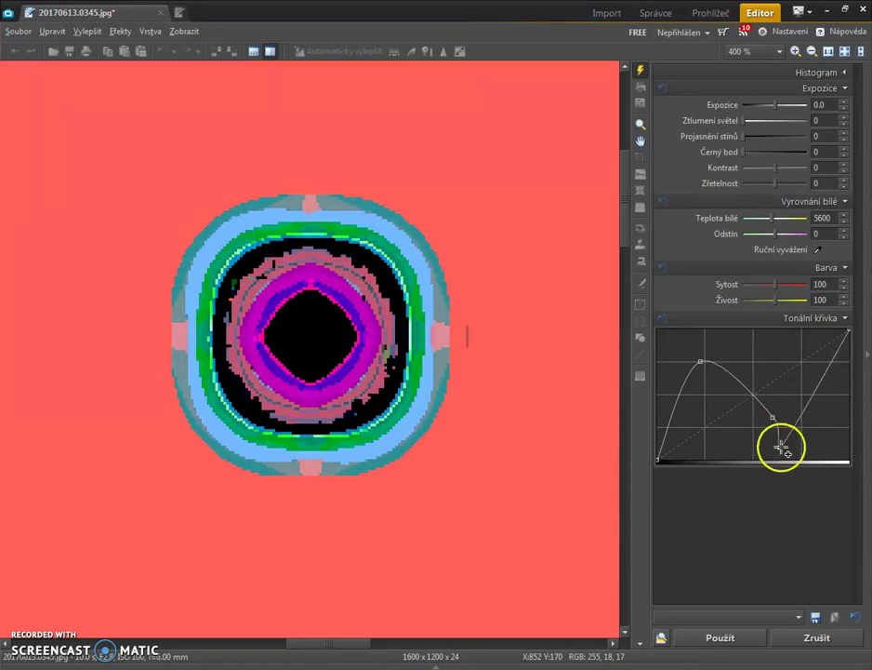
click(743, 633)
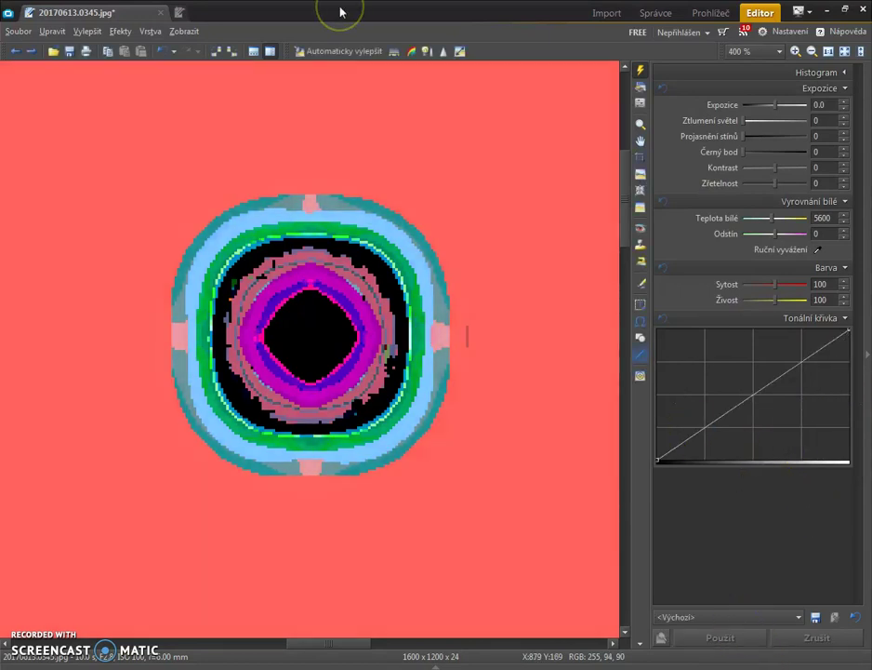
Apply a tonal curve with a high peak at the middle and a deep dip in the highlights, and auto-enhance the image
mouse_move(749, 390)
mouse_down()
mouse_move(740, 380)
mouse_move(856, 516)
mouse_move(805, 429)
mouse_move(766, 426)
mouse_move(735, 330)
mouse_move(751, 352)
mouse_up()
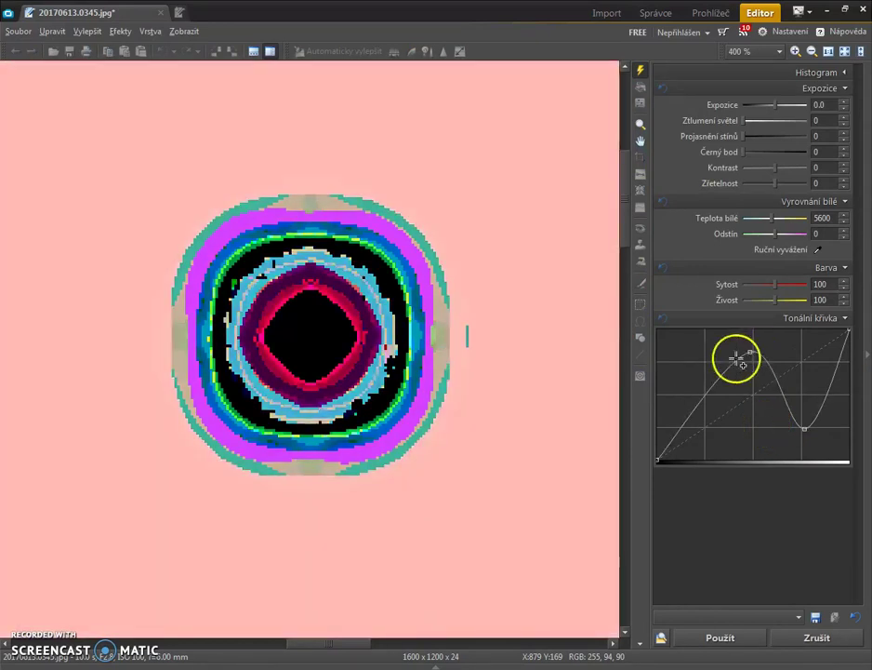
drag(691, 412, 702, 340)
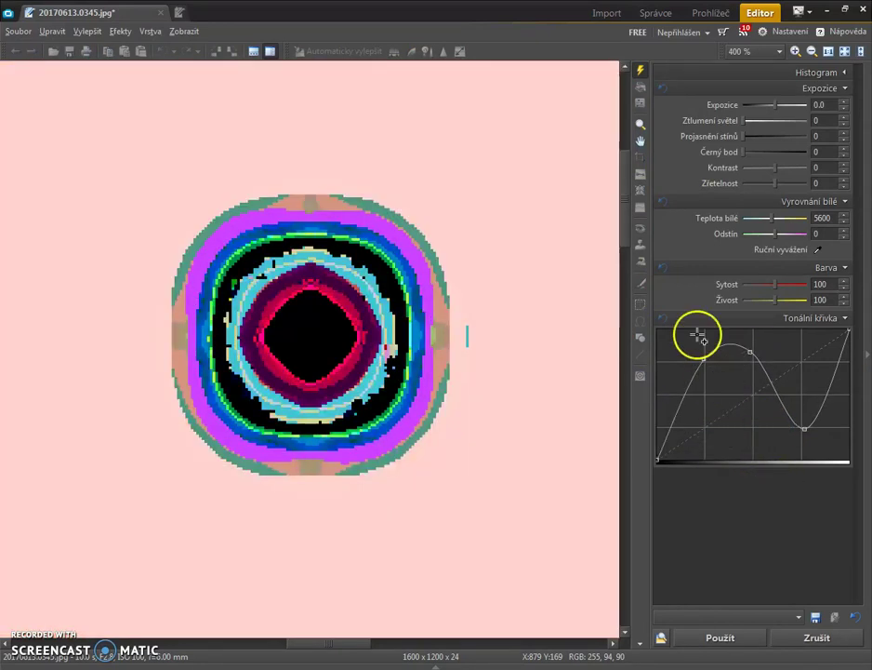
drag(589, 347, 642, 443)
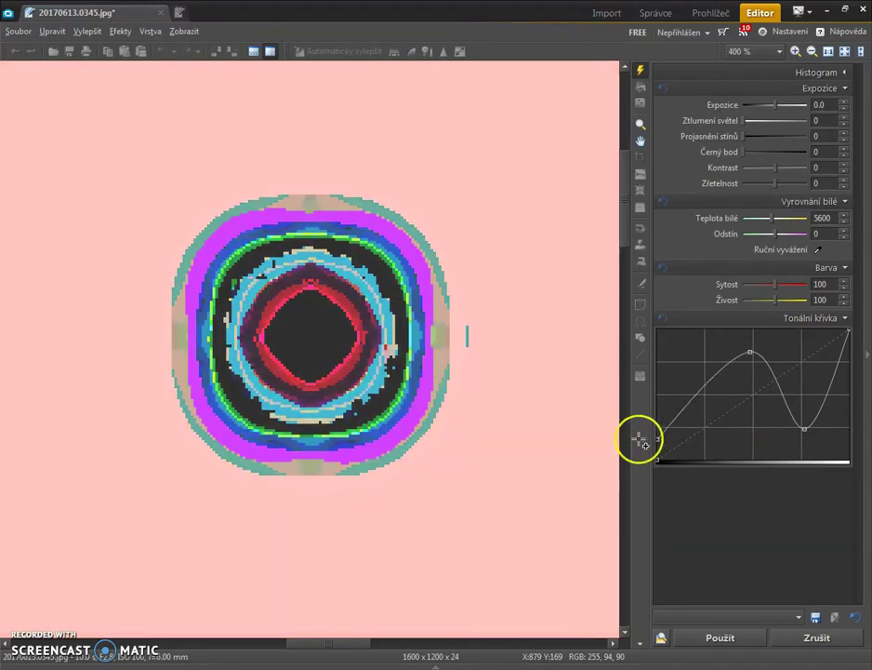
click(721, 638)
click(326, 58)
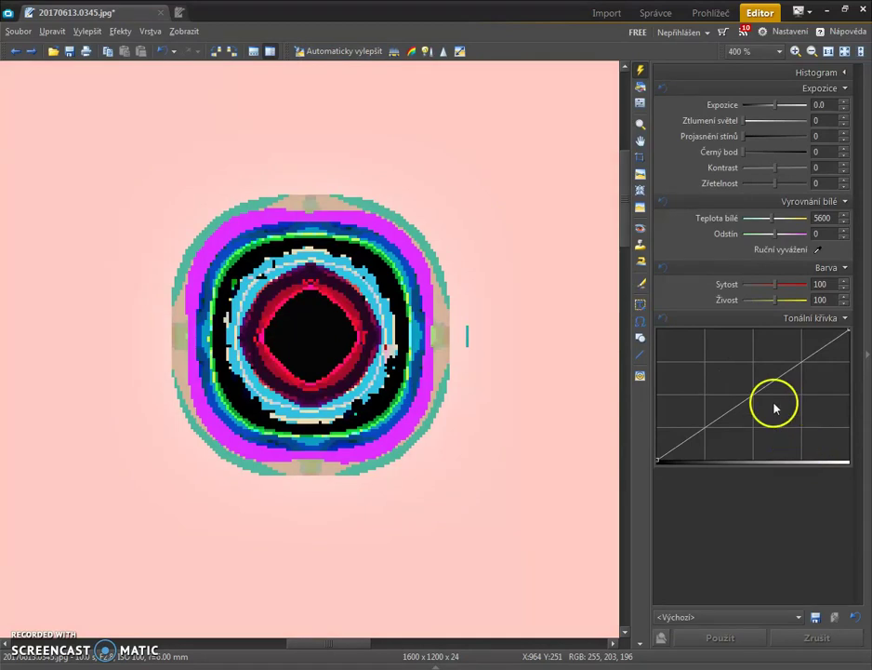
Apply the Upravit barvy adjustment with its last-used colour values and the layer mode set to Negativ
click(414, 53)
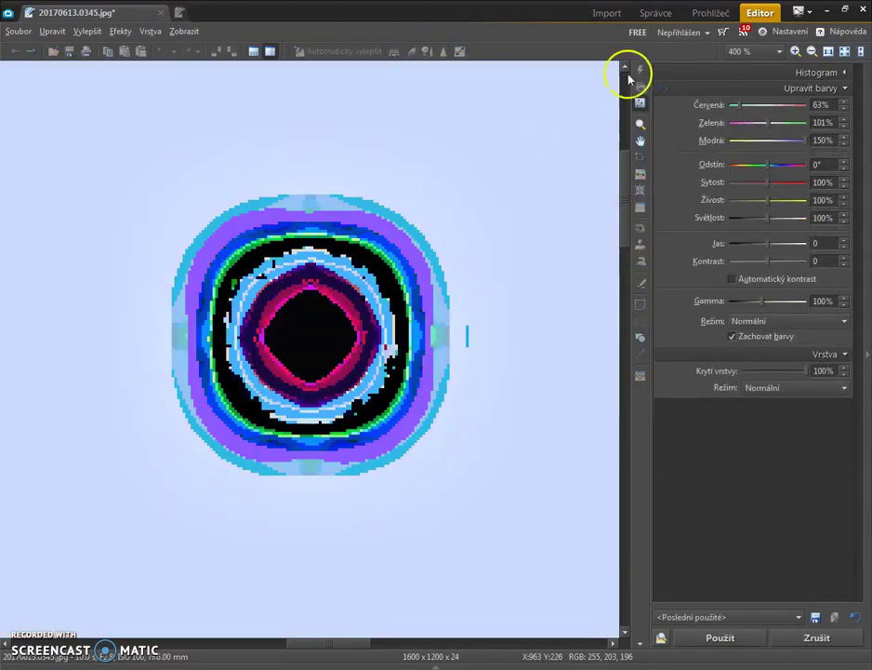
click(828, 406)
click(791, 577)
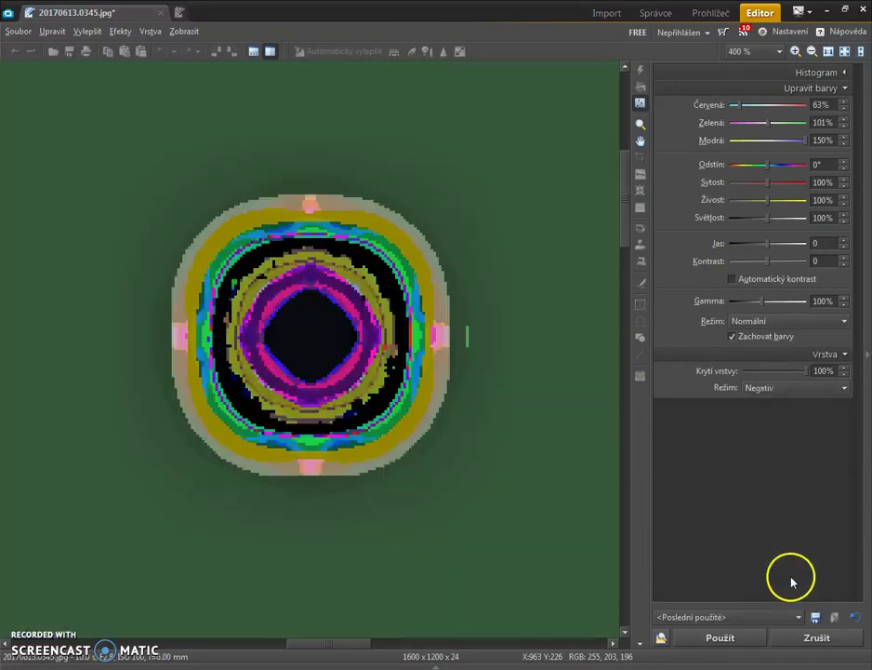
click(748, 643)
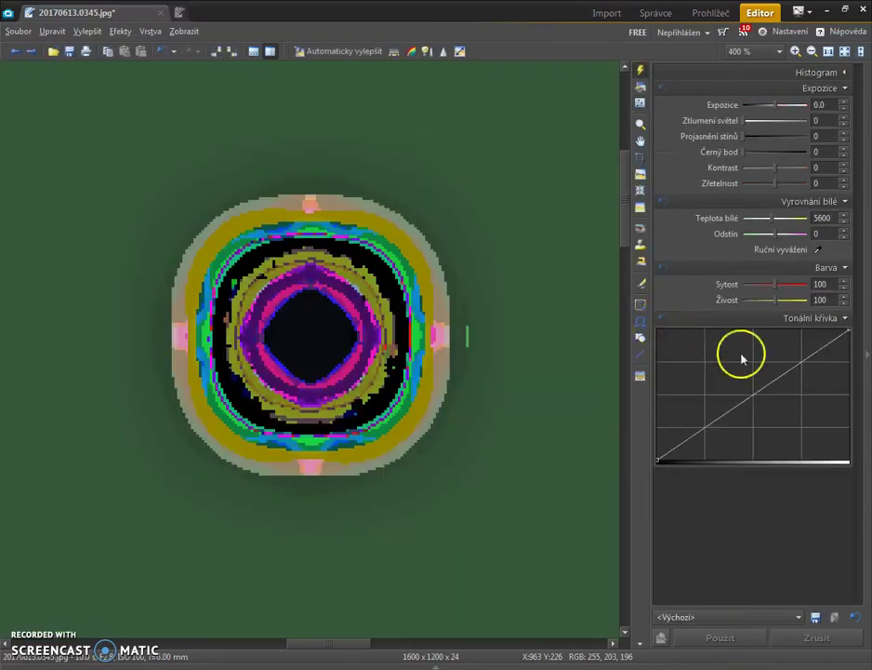
Apply a tonal curve raised at the middle, and a second one with a sharp vertical spike and drop about three-quarters along
drag(760, 392, 761, 361)
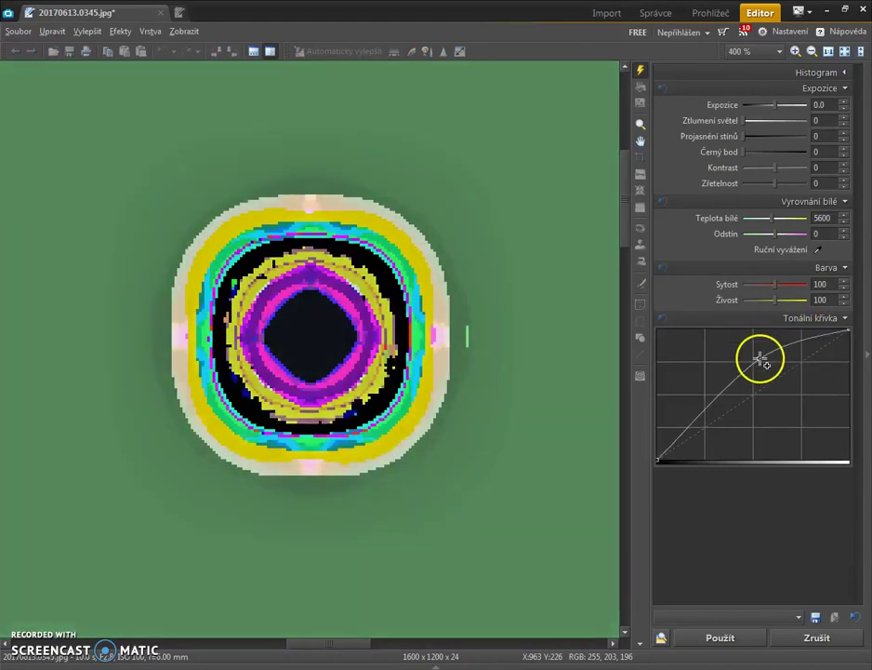
click(719, 633)
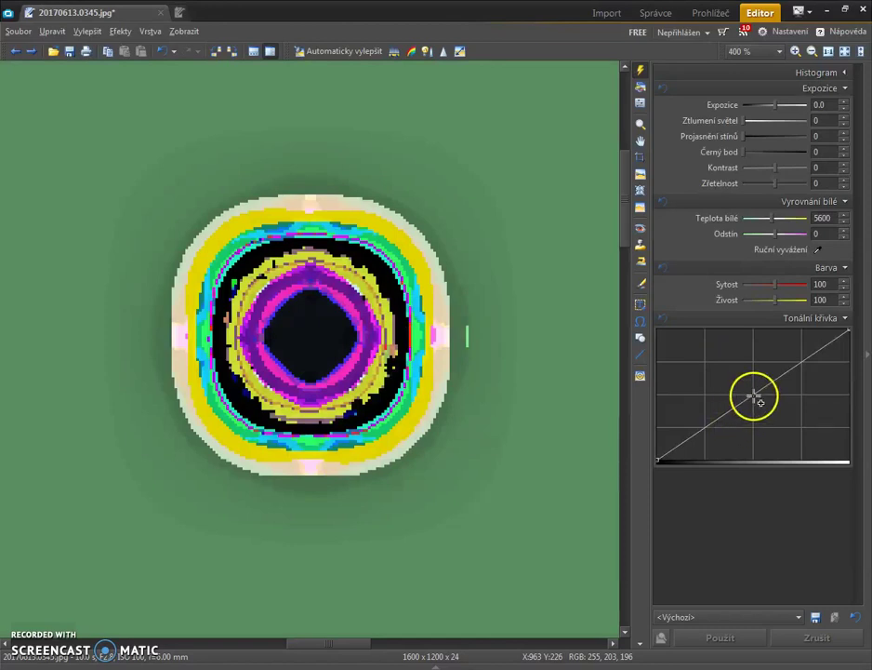
drag(757, 394, 806, 441)
drag(755, 459, 731, 363)
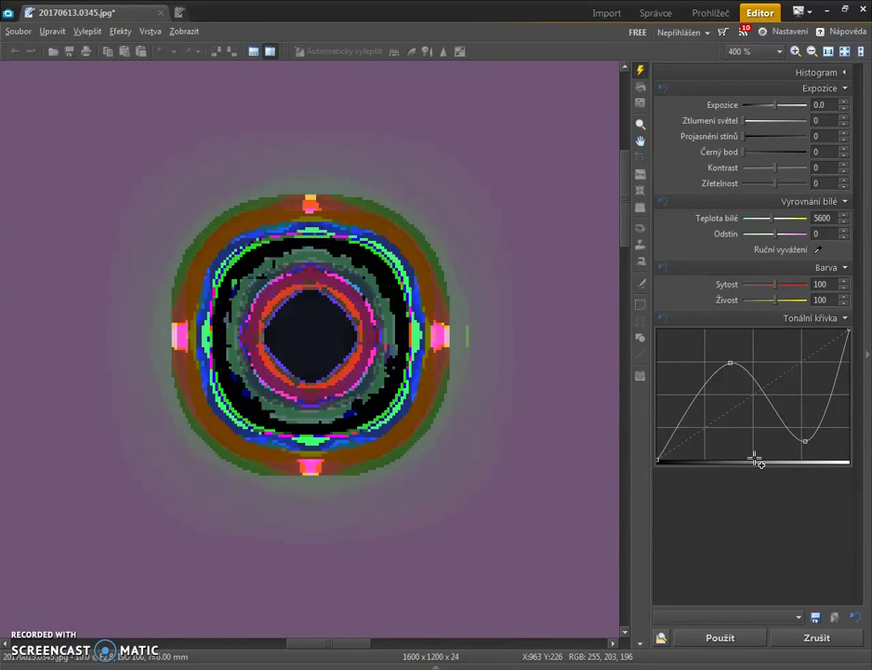
drag(730, 363, 804, 358)
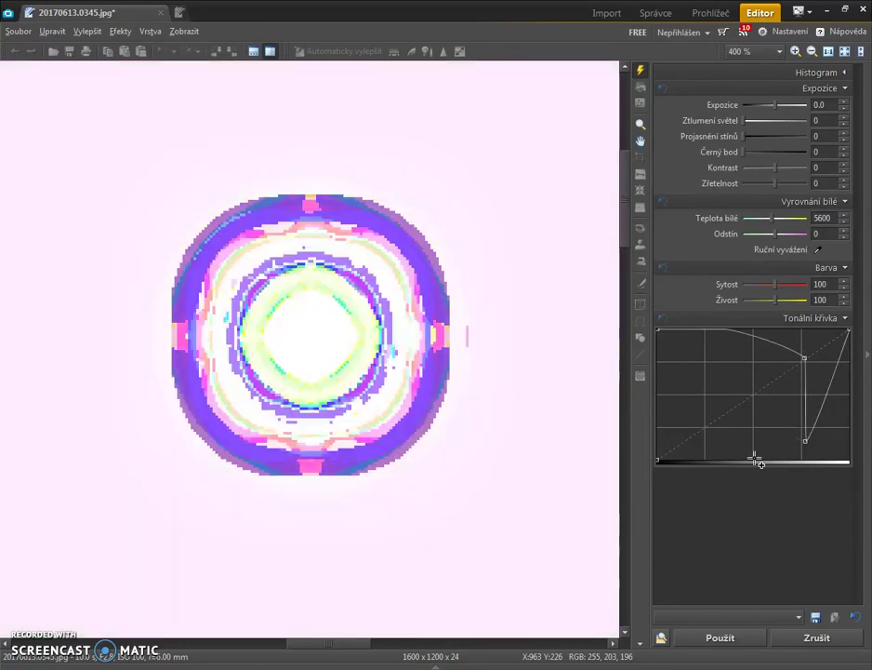
click(804, 394)
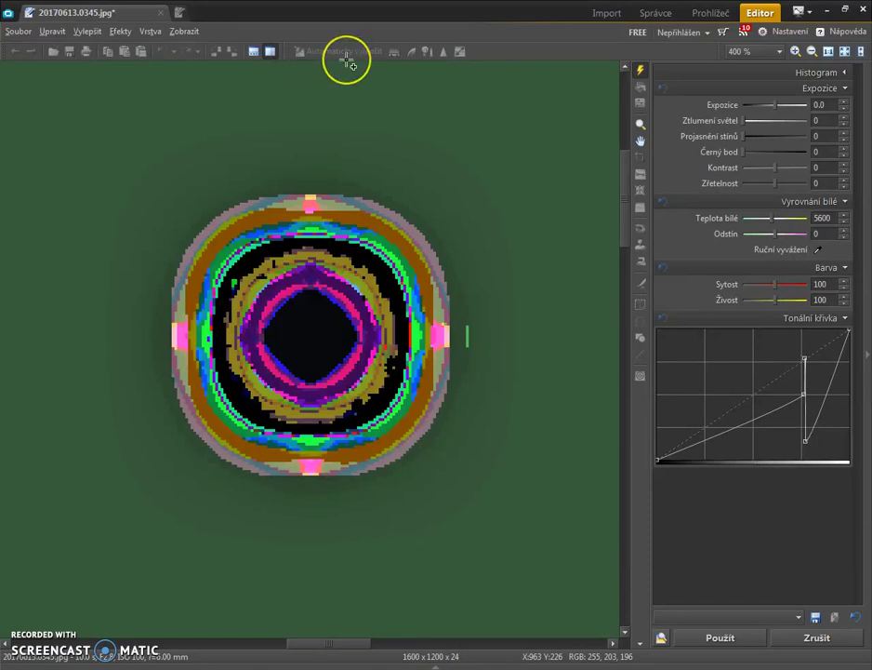
Preview the Protlačení emboss effect with its last-used values and compare the embossed moon disc with the smaller light source up close
click(640, 104)
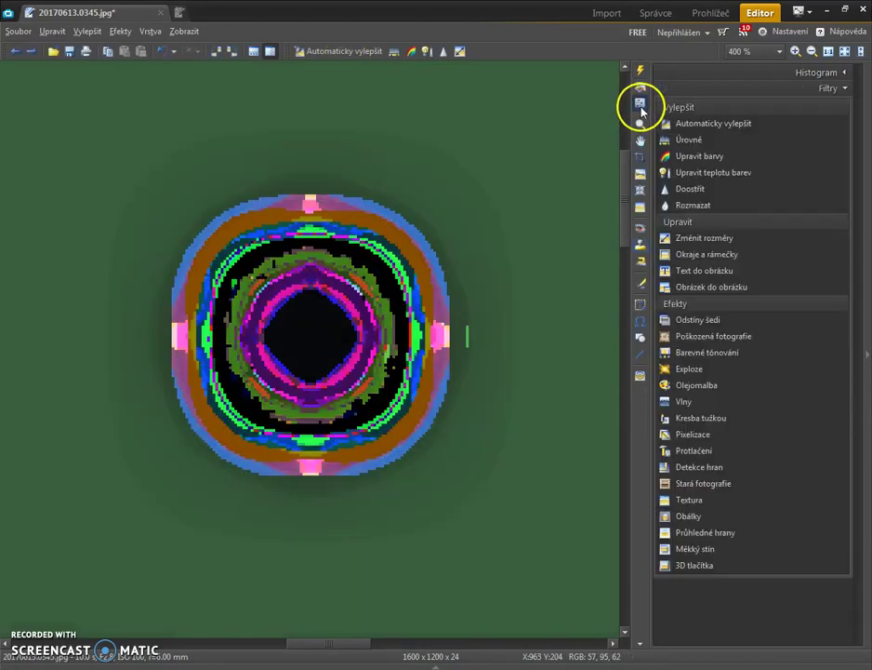
click(693, 450)
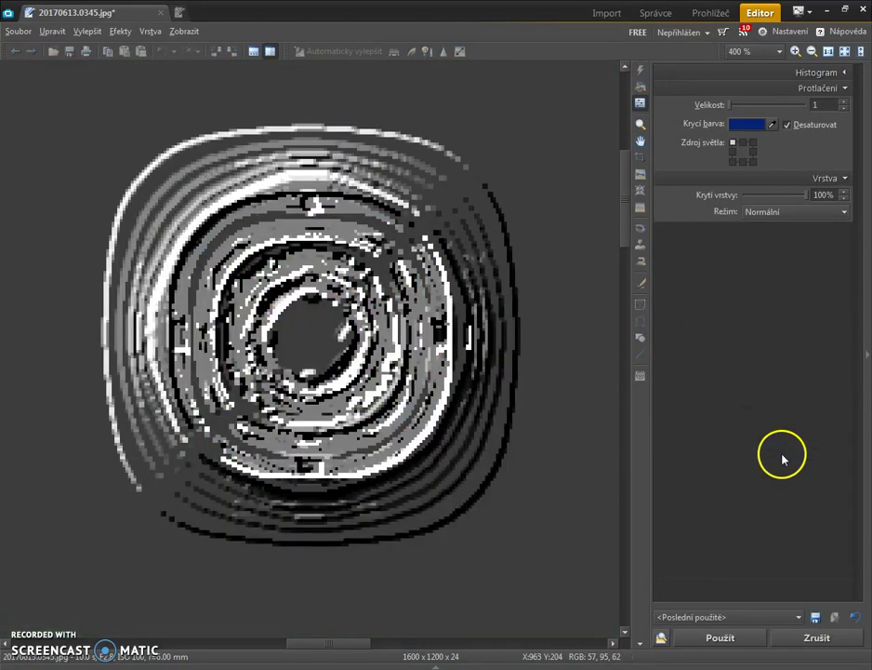
scroll(439, 466, down, 5)
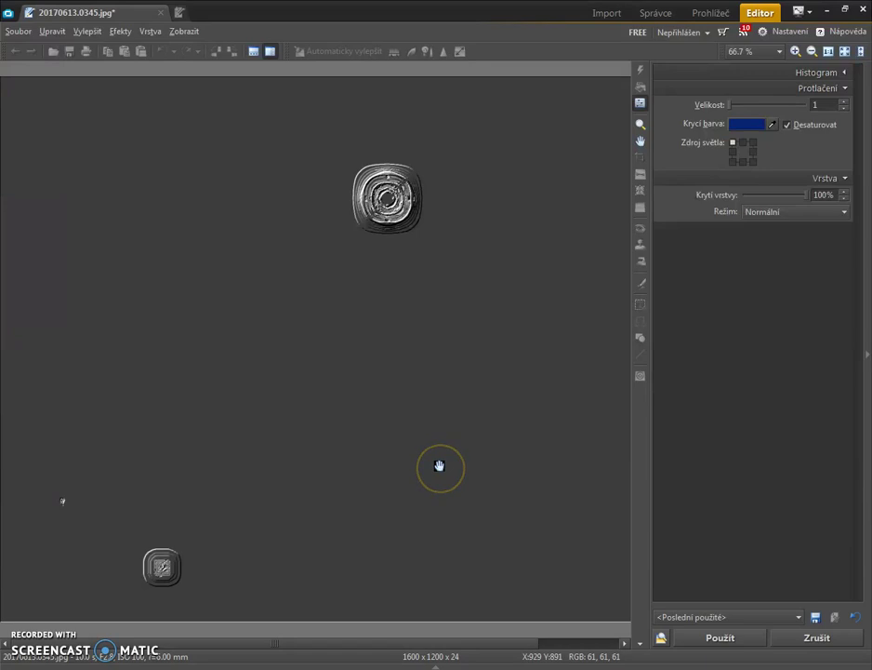
scroll(440, 465, up, 3)
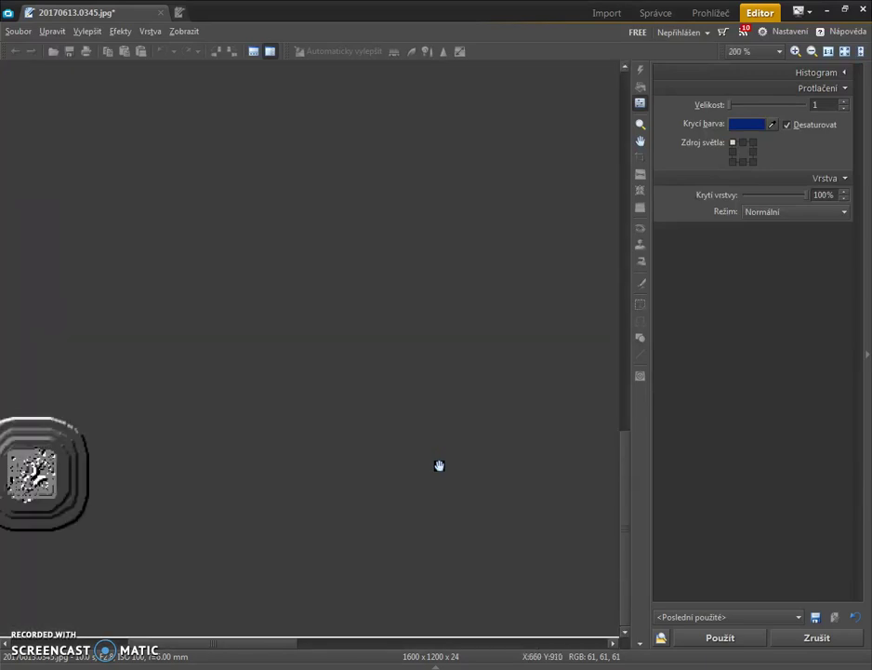
scroll(440, 465, up, 3)
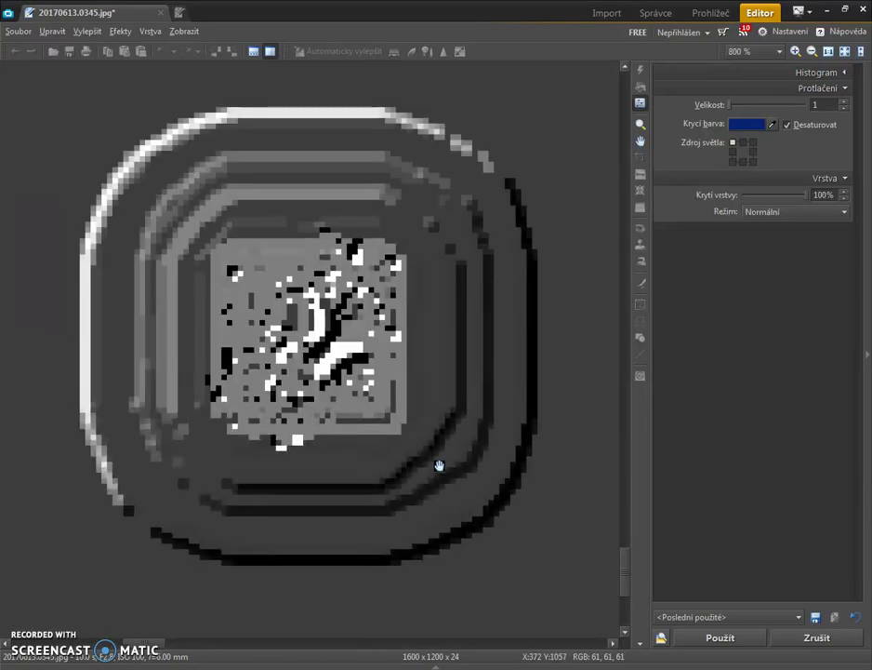
scroll(419, 219, down, 5)
drag(440, 219, 285, 418)
drag(376, 377, 310, 416)
scroll(310, 416, up, 4)
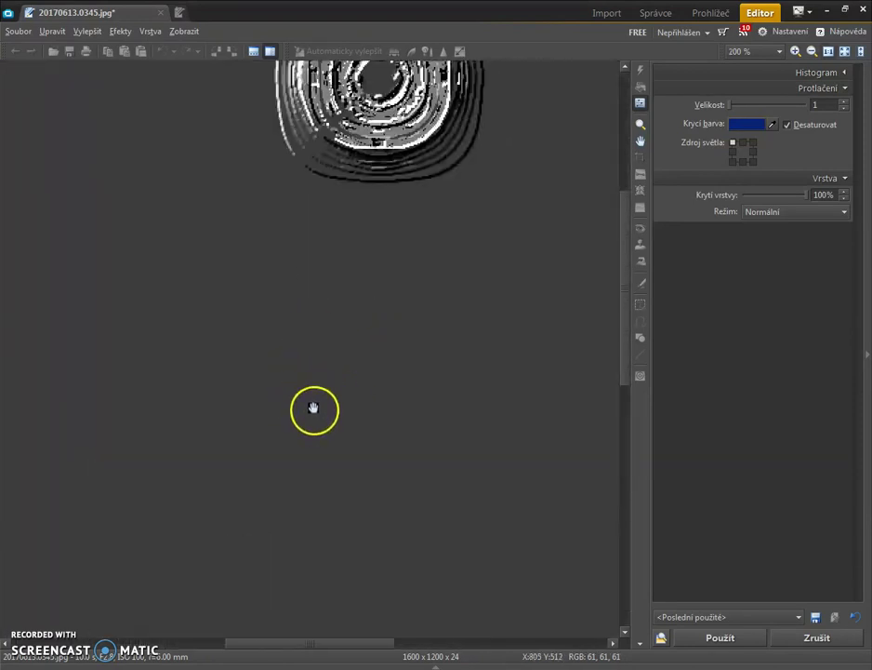
drag(374, 450, 405, 570)
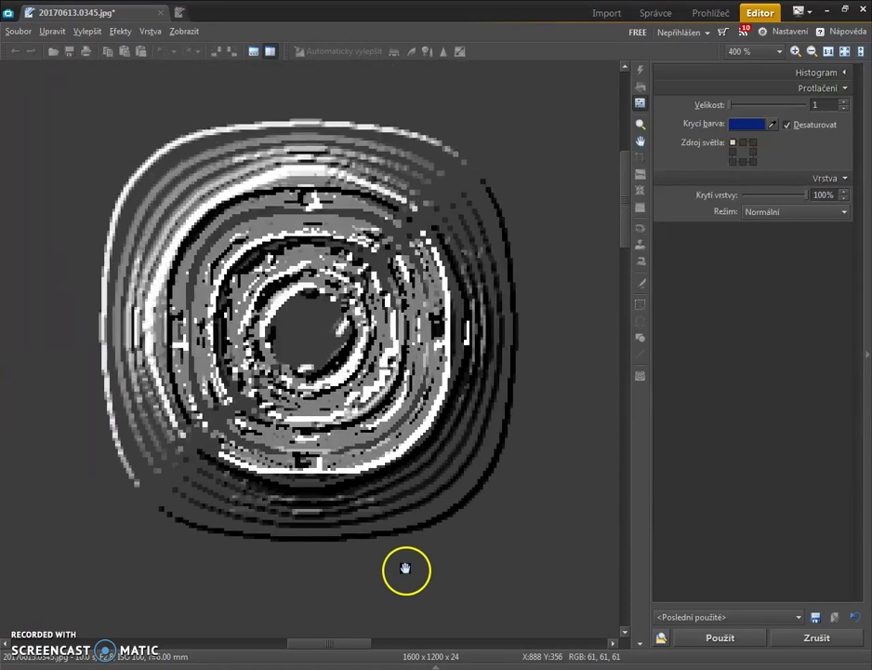
Cancel the emboss preview and apply the Barevné tónování effect with the layer mode set to Negativ
click(843, 638)
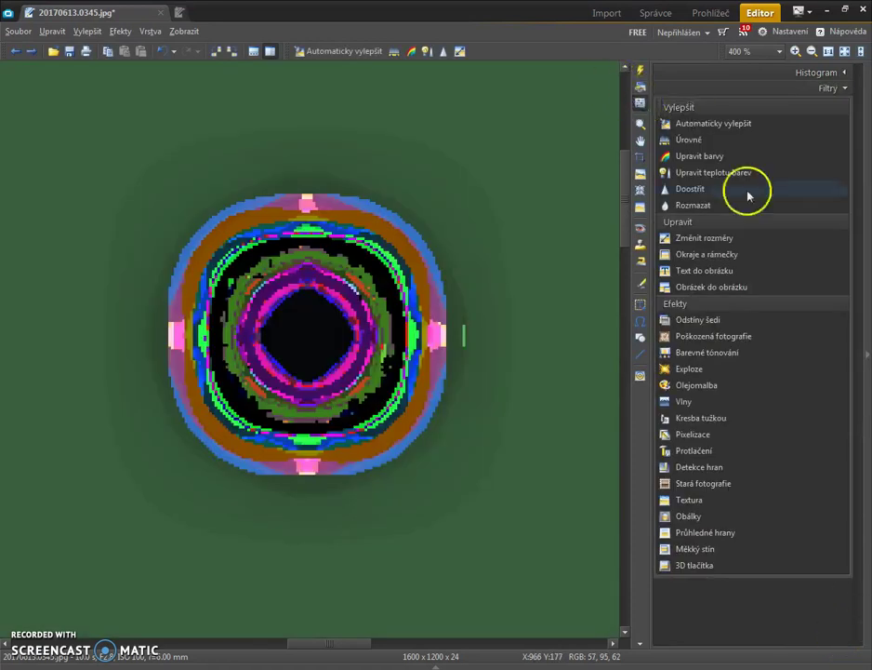
click(779, 351)
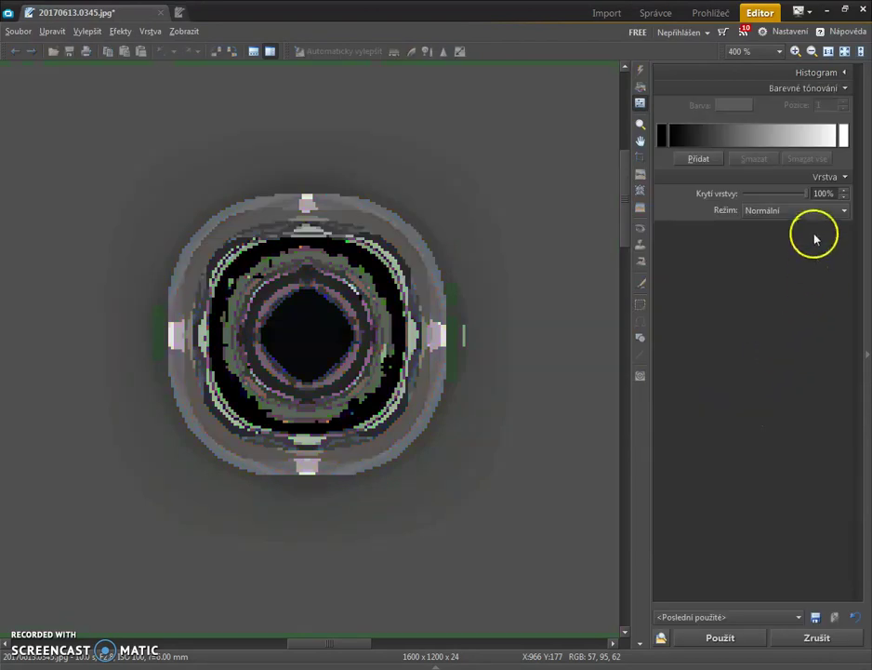
click(813, 212)
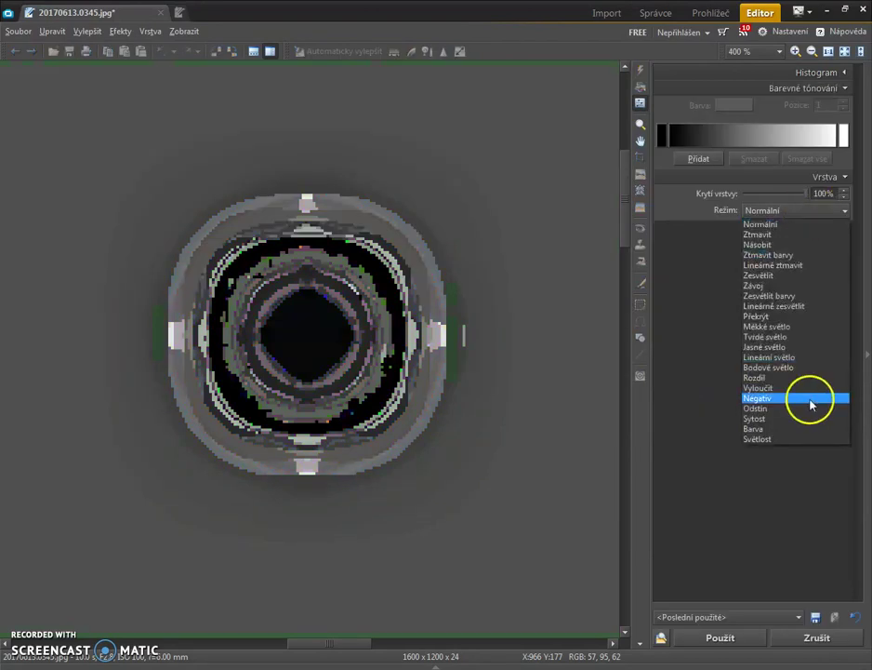
click(811, 403)
click(720, 636)
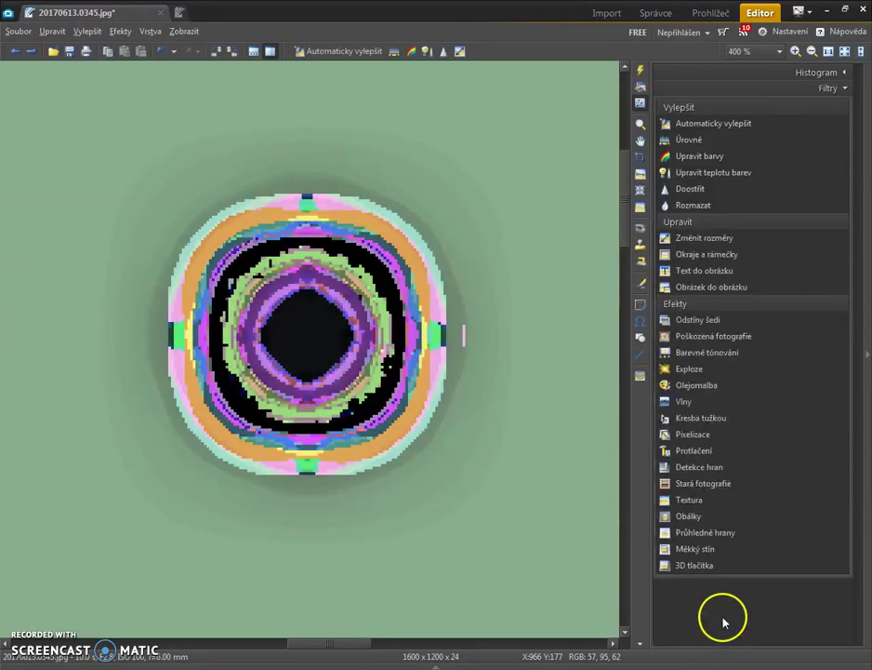
Apply a tonal curve with a hump just before the middle and a drop to zero at three-quarters, and auto-enhance the image
click(640, 70)
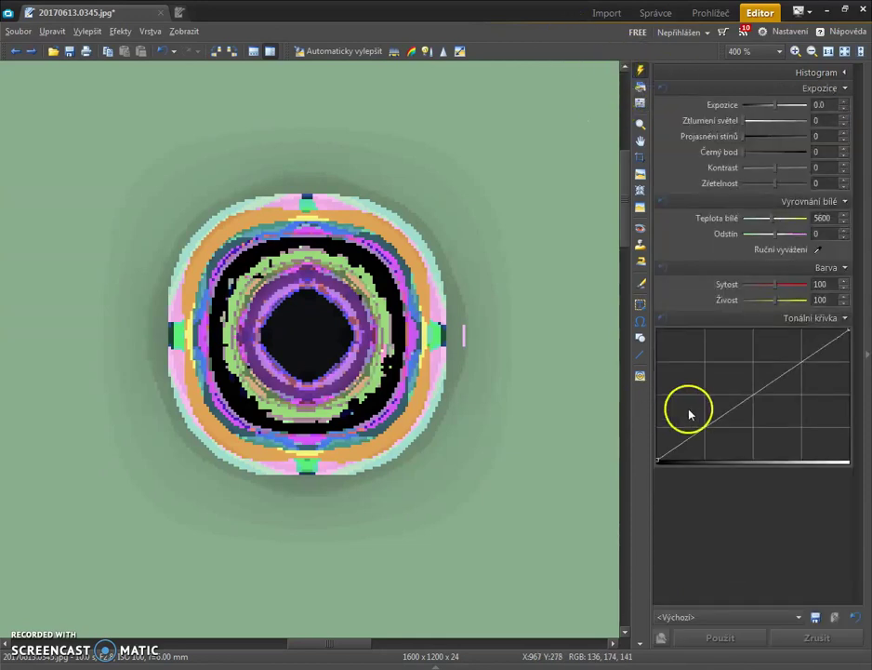
drag(753, 395, 780, 425)
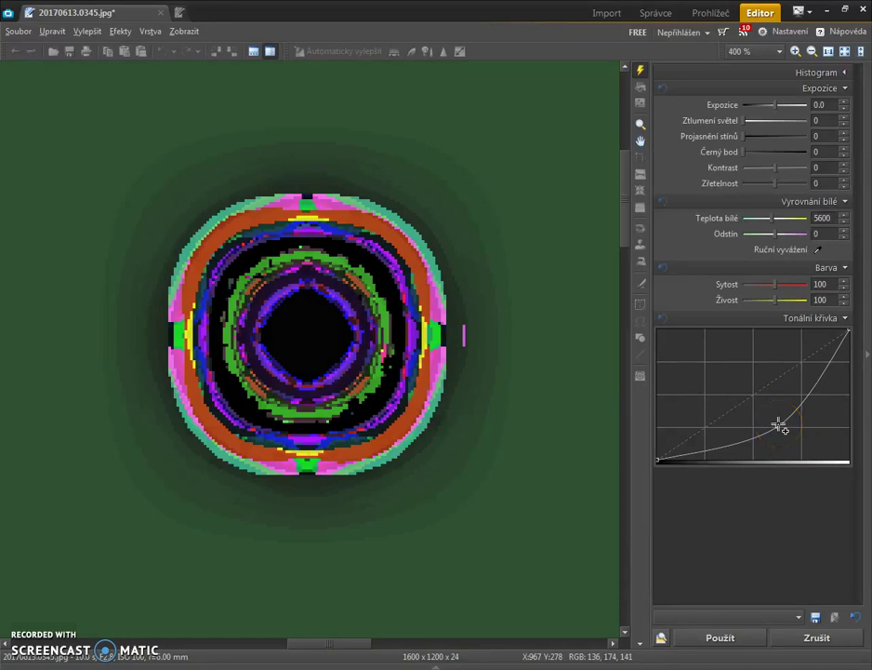
drag(844, 441, 806, 468)
drag(713, 449, 743, 384)
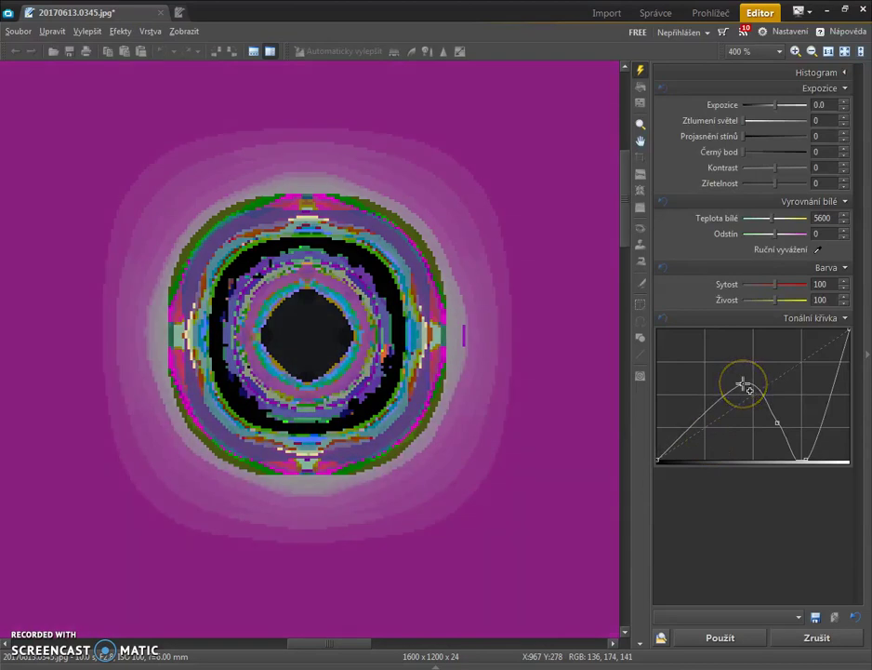
key(Return)
click(363, 53)
Apply a tonal curve that peaks at the maximum just before the middle, drops almost vertically near zero and rises again
drag(759, 398, 737, 359)
drag(776, 420, 745, 454)
drag(680, 423, 819, 300)
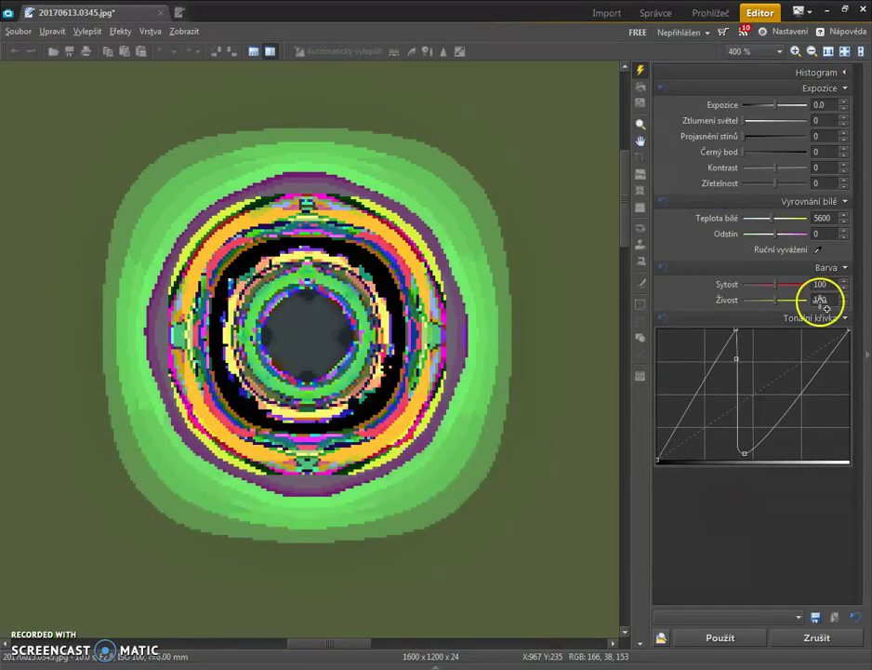
click(718, 639)
Apply a tonal curve raised slightly up to three-quarters, with a vertical drop to zero there and a steep rise to white
drag(761, 394, 782, 517)
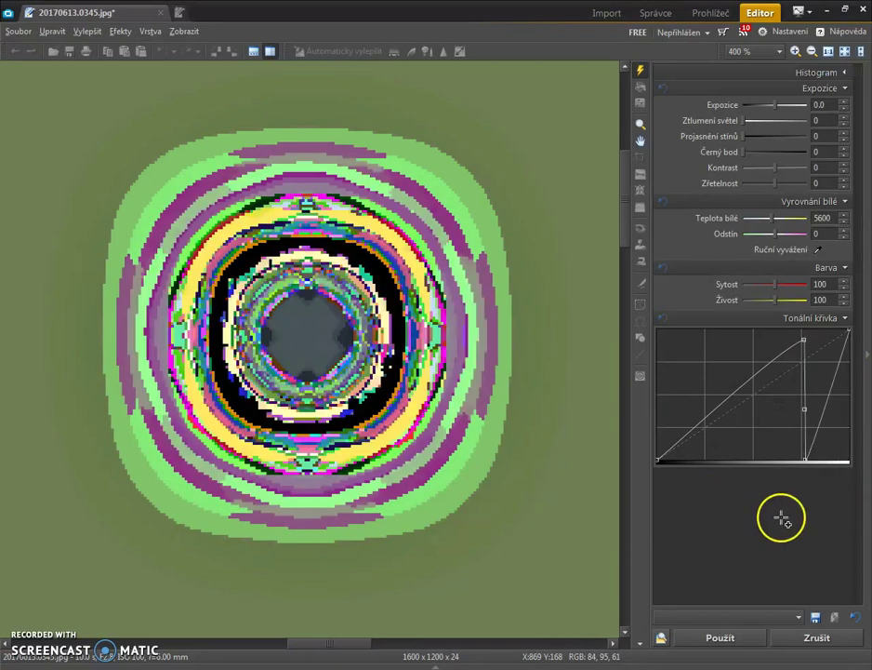
click(730, 618)
click(693, 557)
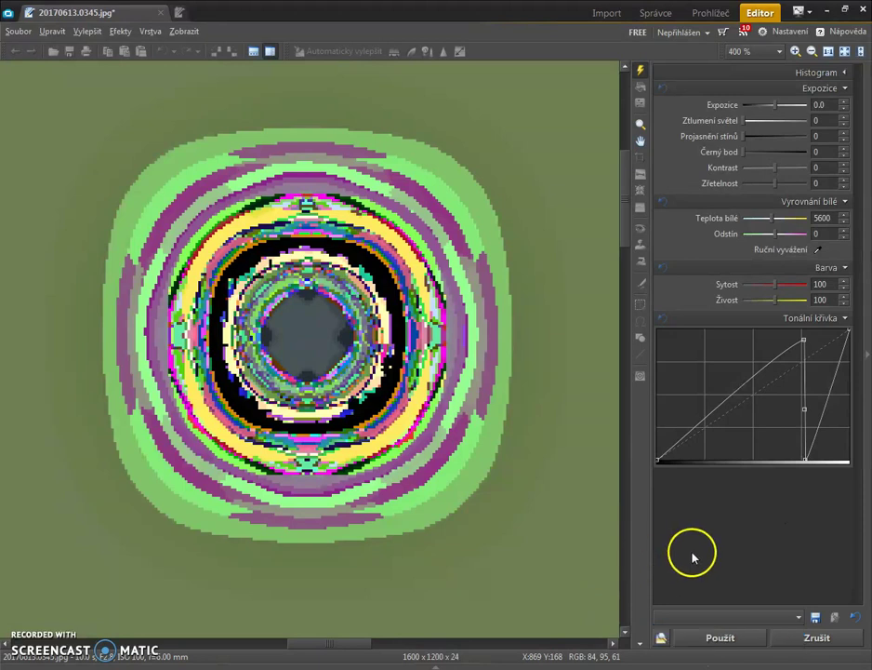
click(721, 636)
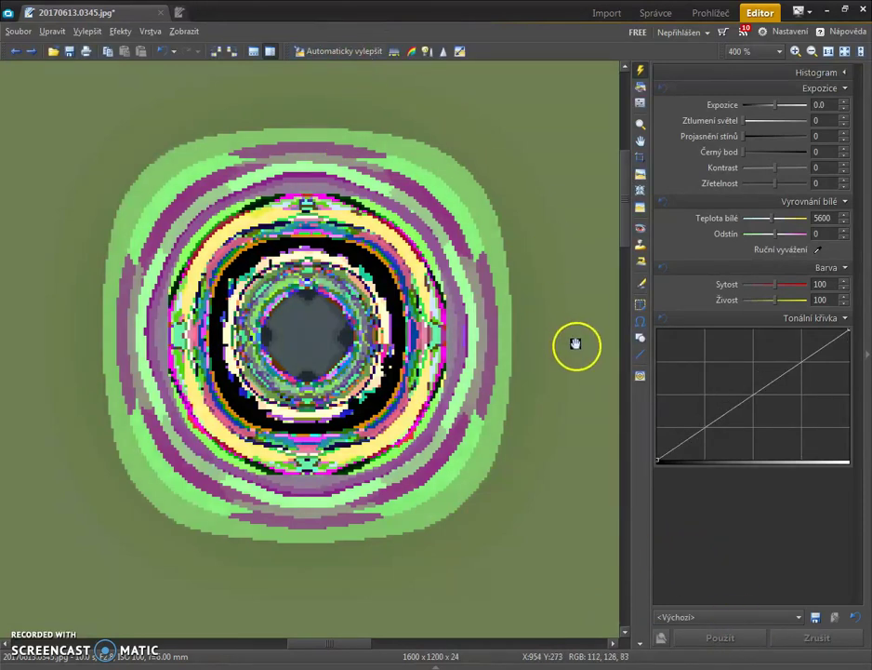
Apply a tonal curve with its quarter point on the diagonal, a full-height peak near the middle and a dip at three-quarters
click(755, 394)
drag(754, 395, 804, 399)
drag(737, 431, 730, 375)
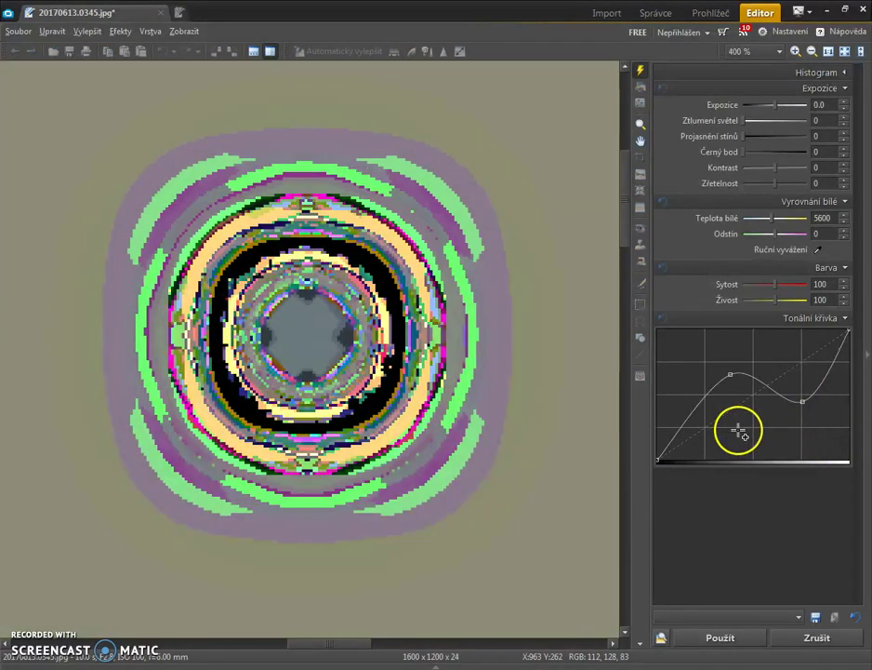
drag(738, 429, 700, 427)
drag(761, 410, 761, 267)
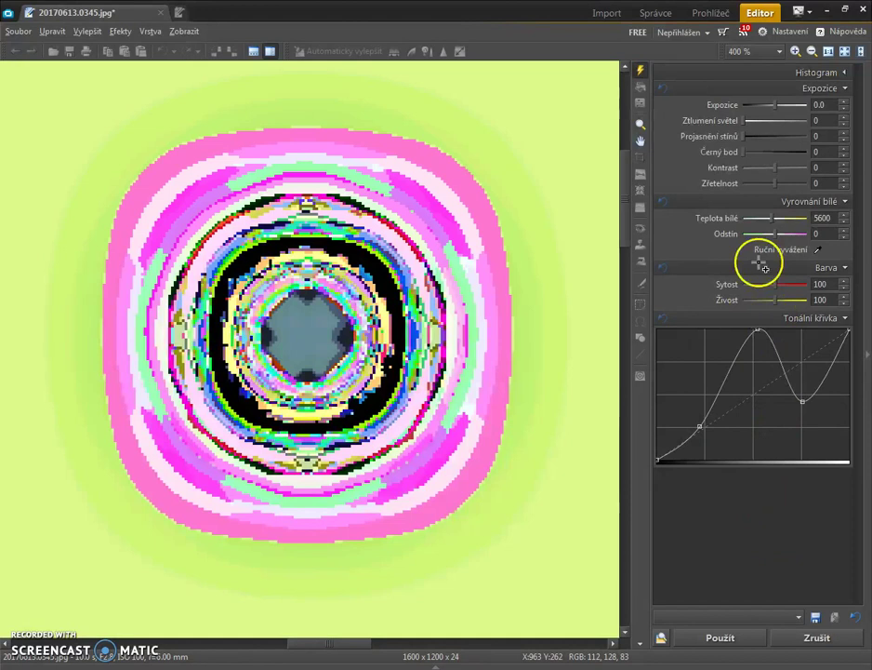
click(749, 636)
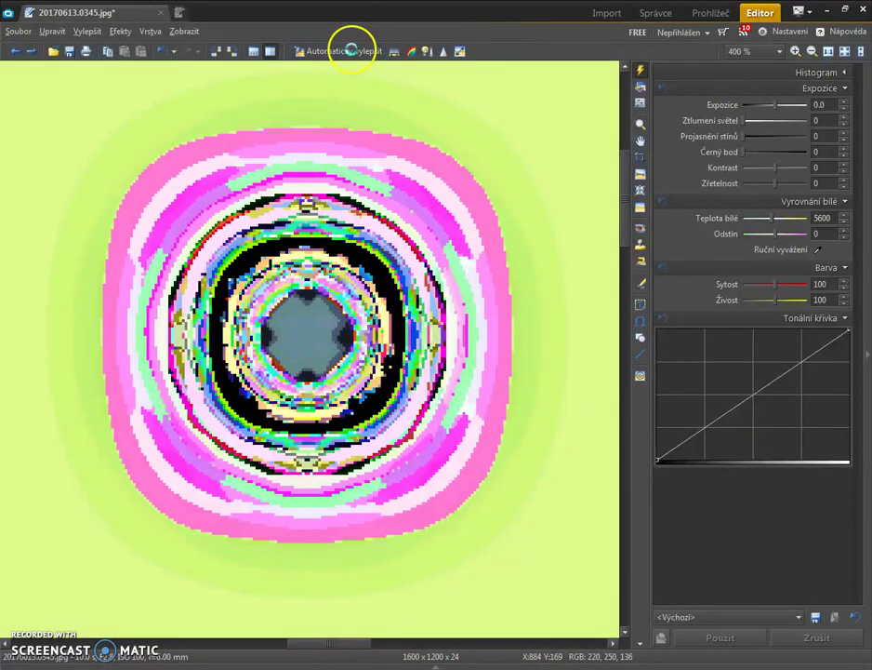
Apply a tonal curve with a high peak in the shadows that descends through the midtones to zero in the highlights
drag(752, 396, 696, 369)
mouse_move(749, 400)
mouse_down()
mouse_move(757, 395)
mouse_move(603, 457)
mouse_move(749, 421)
mouse_move(745, 426)
mouse_move(741, 405)
mouse_move(750, 403)
mouse_move(740, 427)
mouse_move(755, 406)
mouse_move(757, 421)
mouse_move(749, 417)
mouse_up()
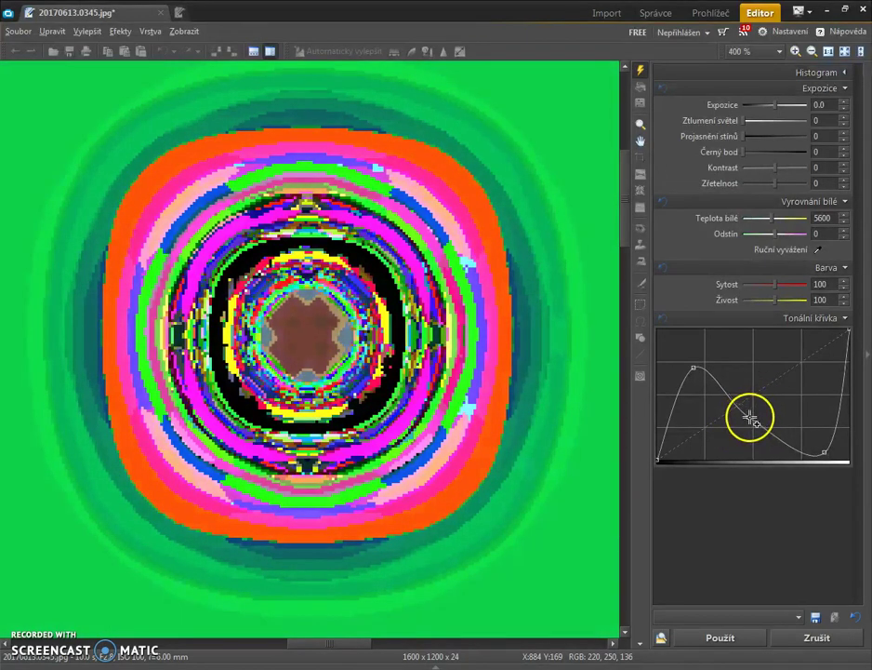
drag(844, 404, 846, 546)
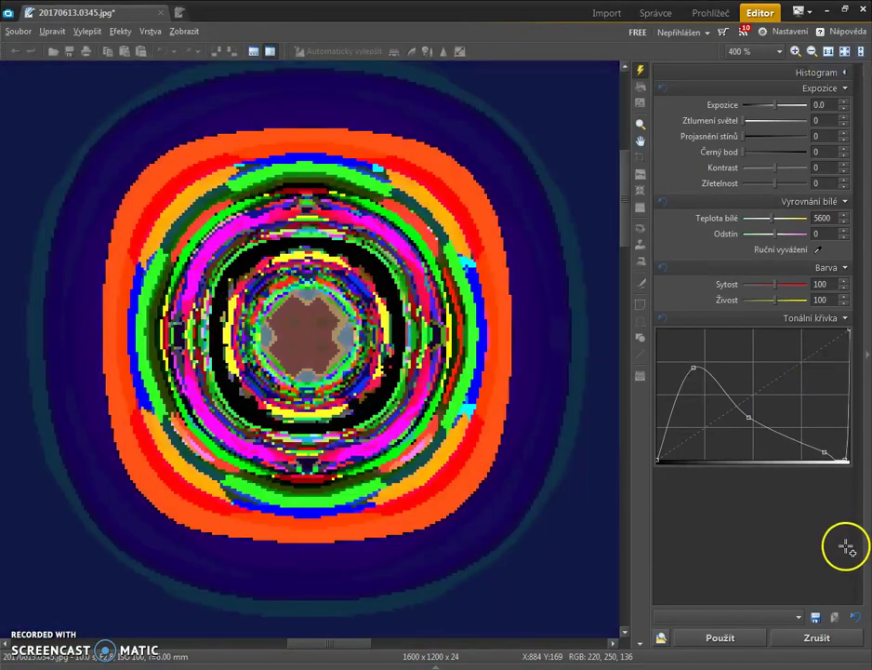
click(755, 636)
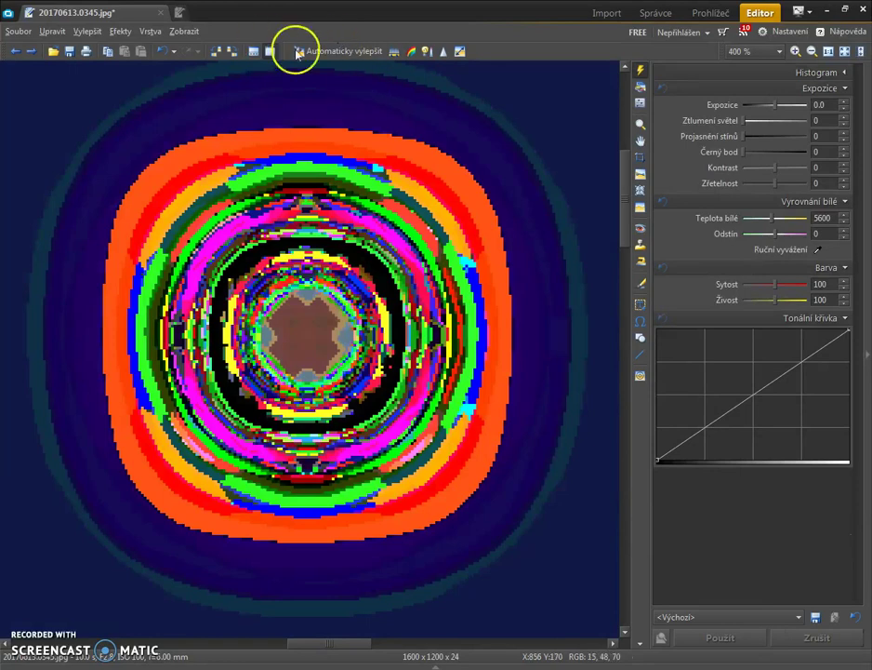
drag(384, 358, 375, 384)
drag(755, 400, 704, 391)
click(755, 371)
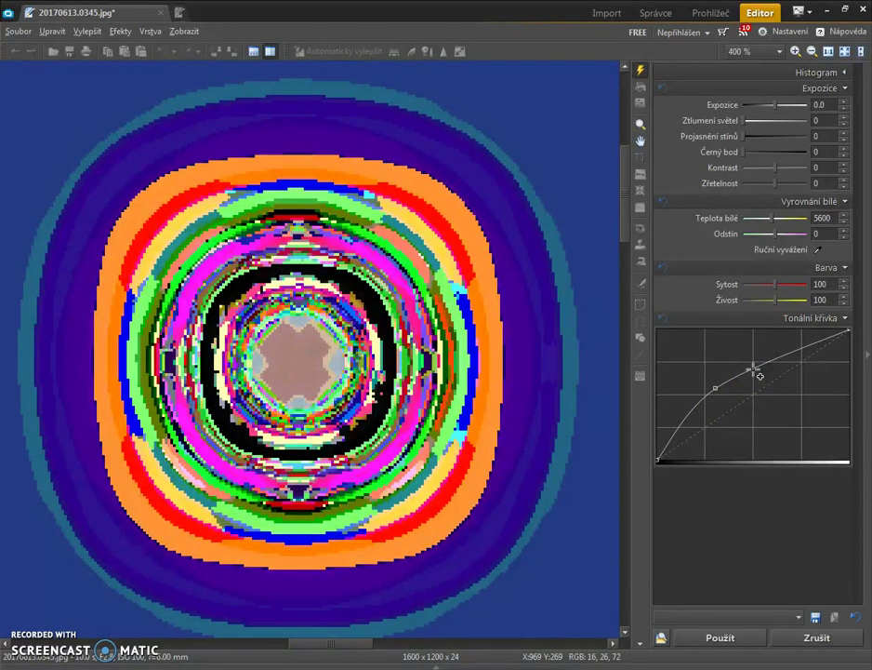
drag(695, 459, 666, 406)
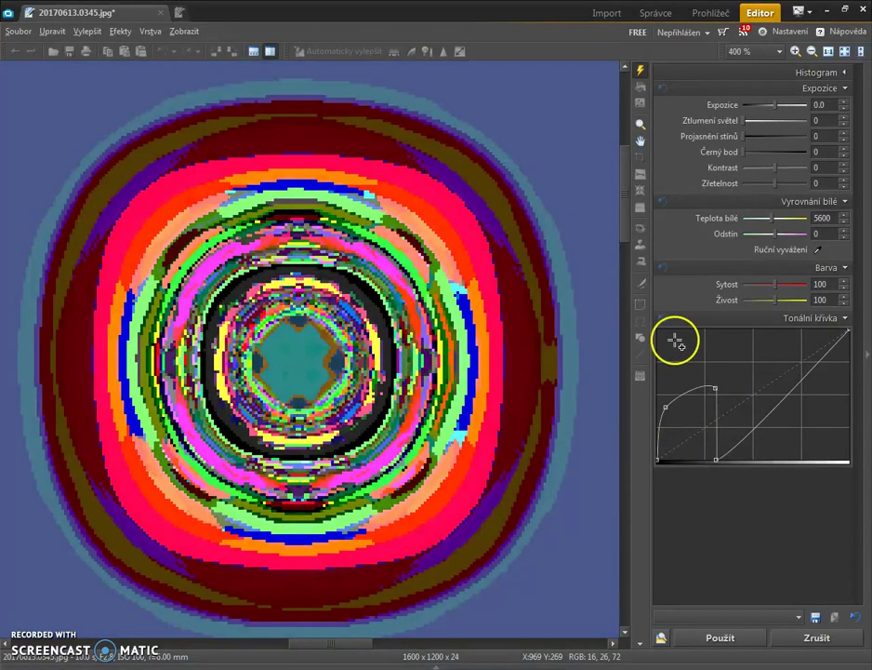
drag(815, 365, 770, 451)
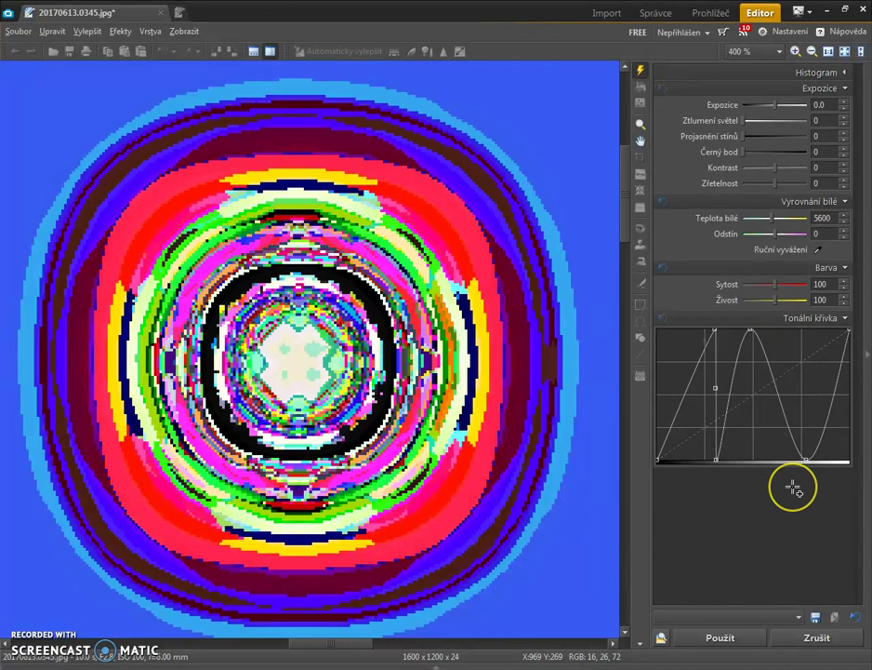
click(823, 636)
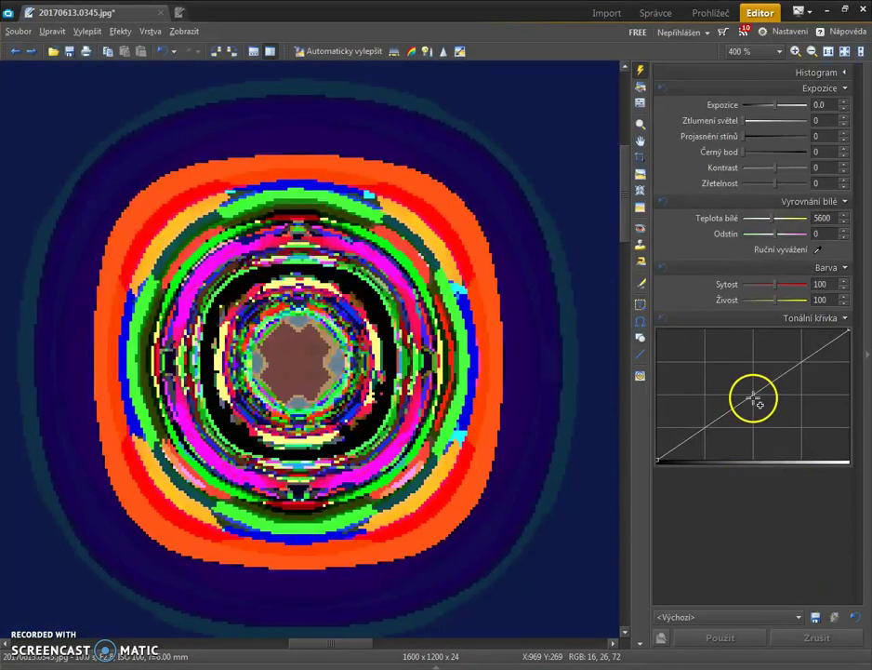
Apply a tonal curve with a shadow peak, a dip at one quarter, raised midtones and a lowered point in the highlights
drag(770, 401, 726, 314)
mouse_move(762, 358)
mouse_down()
mouse_move(779, 499)
mouse_move(791, 459)
mouse_move(784, 415)
mouse_move(751, 420)
mouse_move(719, 396)
mouse_move(729, 395)
mouse_move(725, 401)
mouse_move(772, 378)
mouse_move(770, 367)
mouse_up()
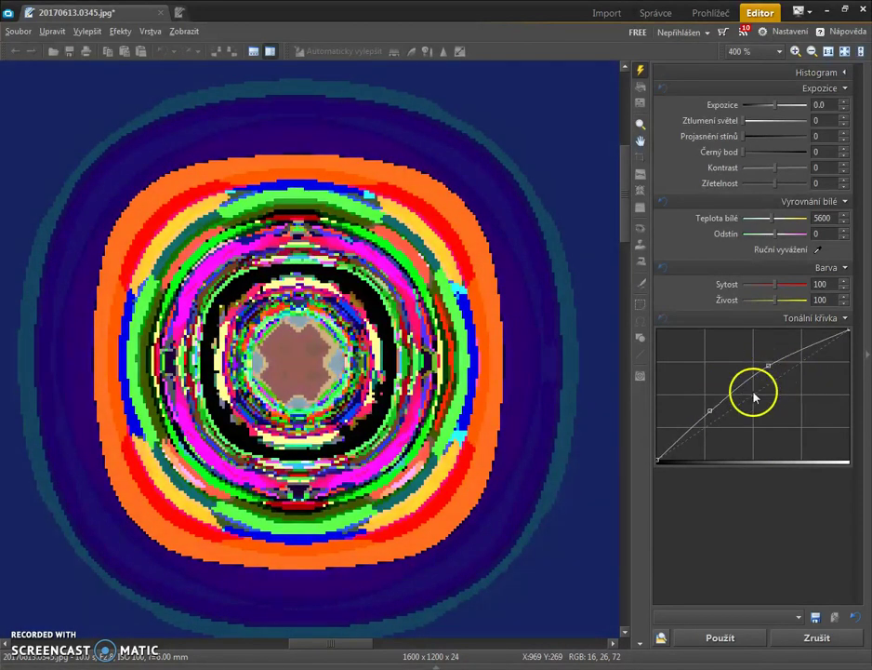
drag(689, 433, 678, 375)
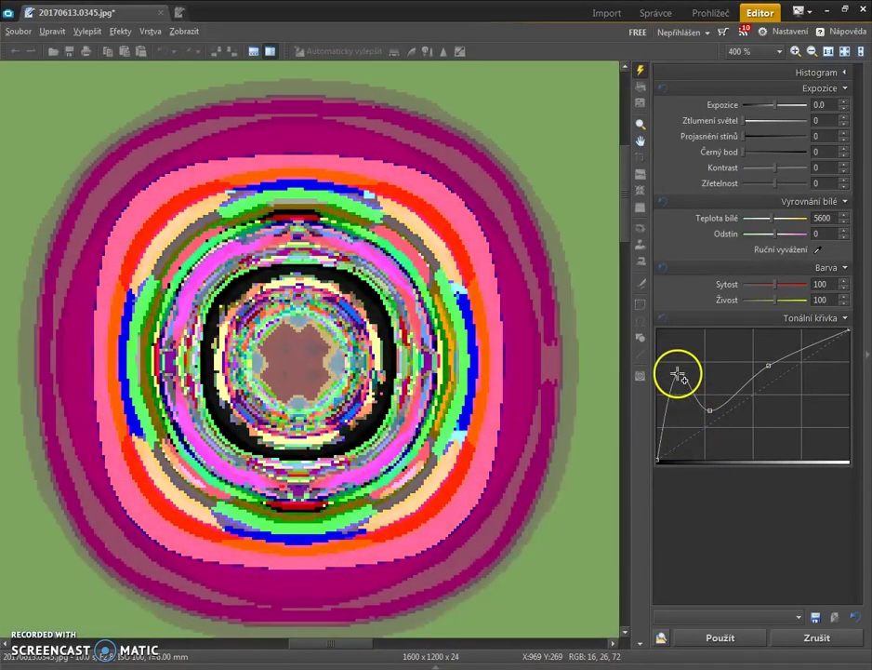
drag(825, 340, 824, 418)
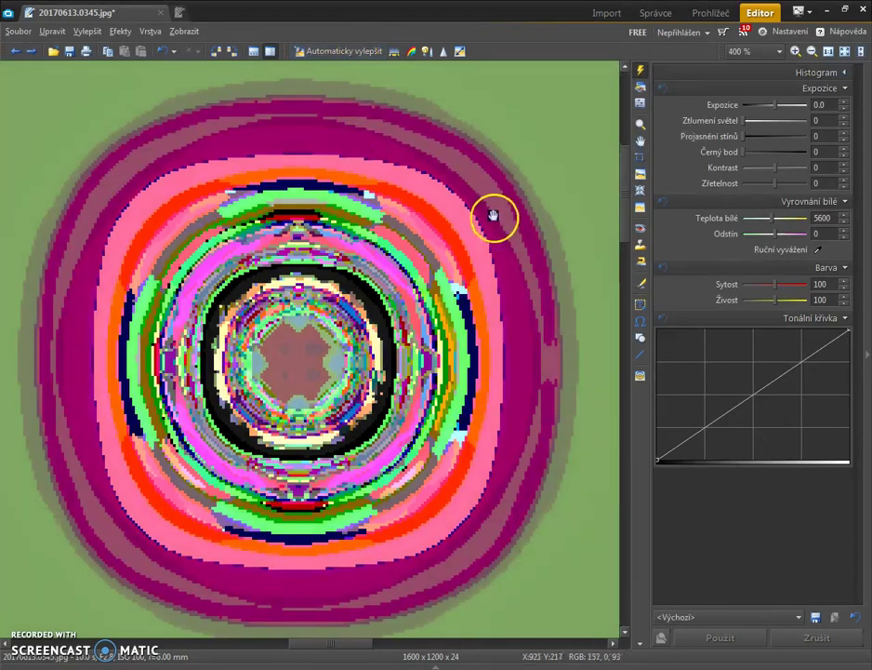
Apply a tonal curve peaking at one third and falling in stages to zero in the highlights, and auto-enhance the image
drag(758, 393, 741, 385)
drag(826, 376, 830, 475)
drag(665, 457, 721, 330)
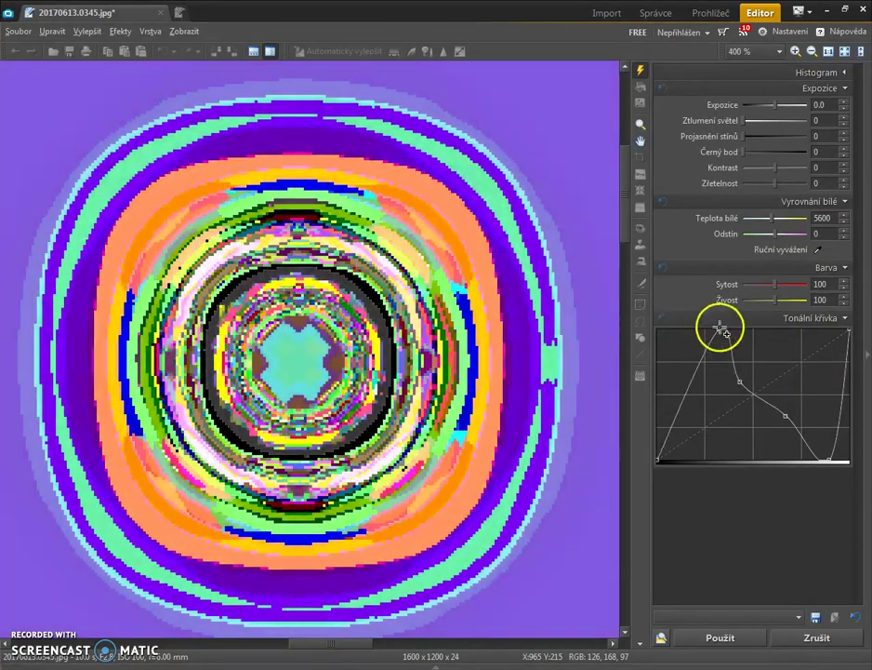
click(733, 640)
click(352, 55)
Examine the smaller light source below the moon at 400 % magnification
scroll(309, 284, down, 2)
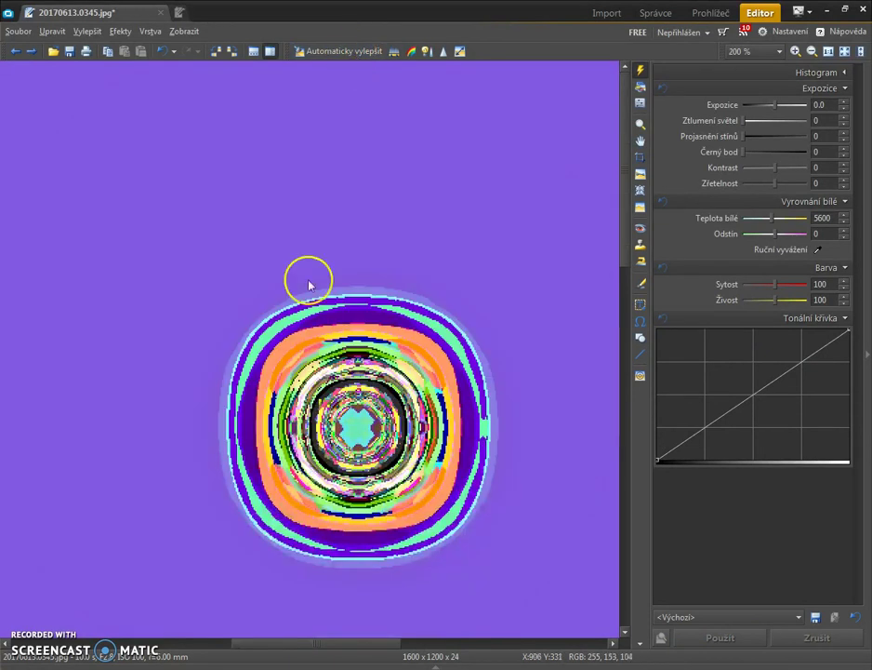
scroll(415, 425, down, 1)
scroll(409, 435, down, 1)
scroll(336, 461, up, 1)
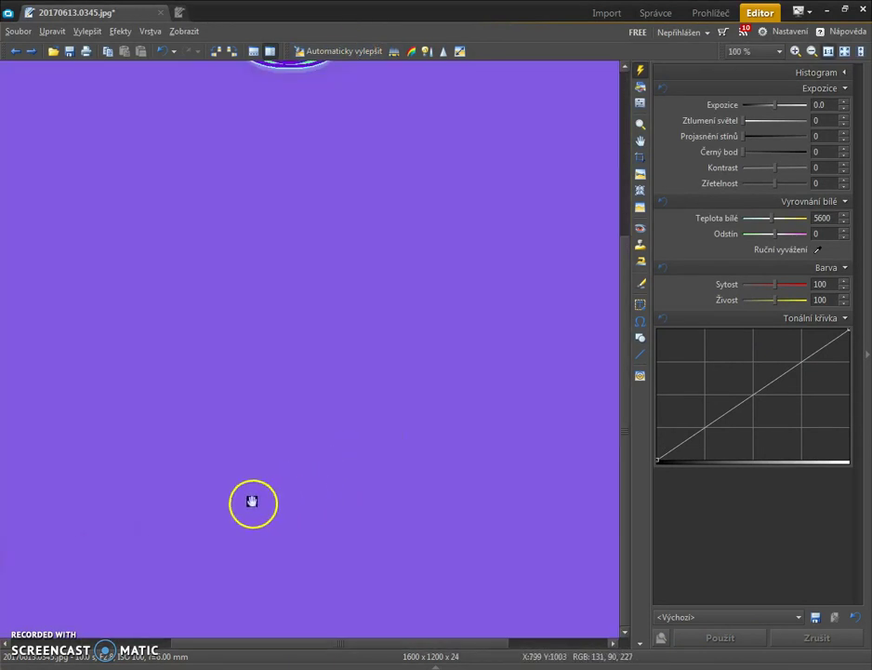
drag(252, 501, 547, 470)
scroll(343, 395, up, 1)
drag(315, 494, 470, 66)
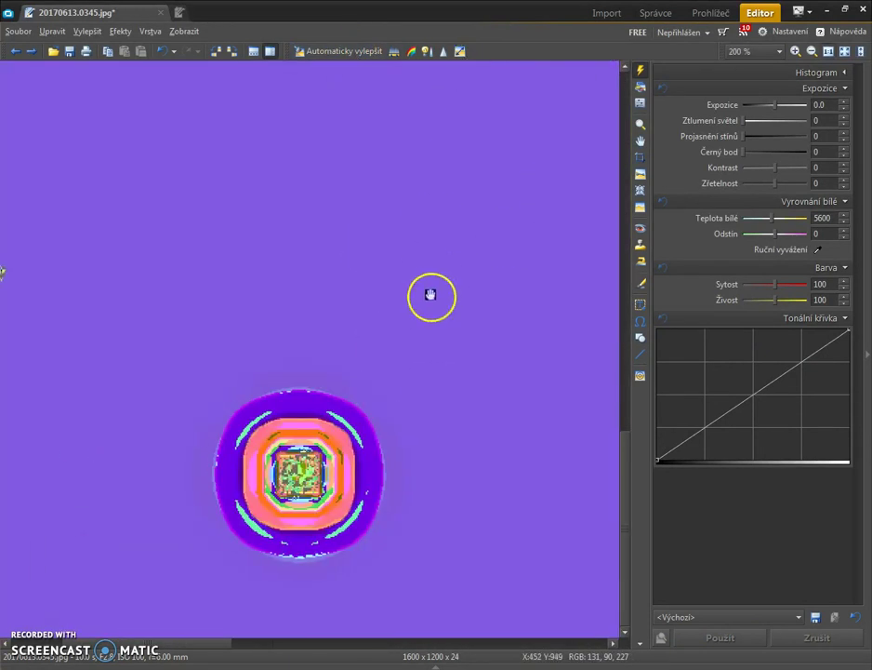
scroll(418, 337, up, 1)
drag(419, 337, 499, 79)
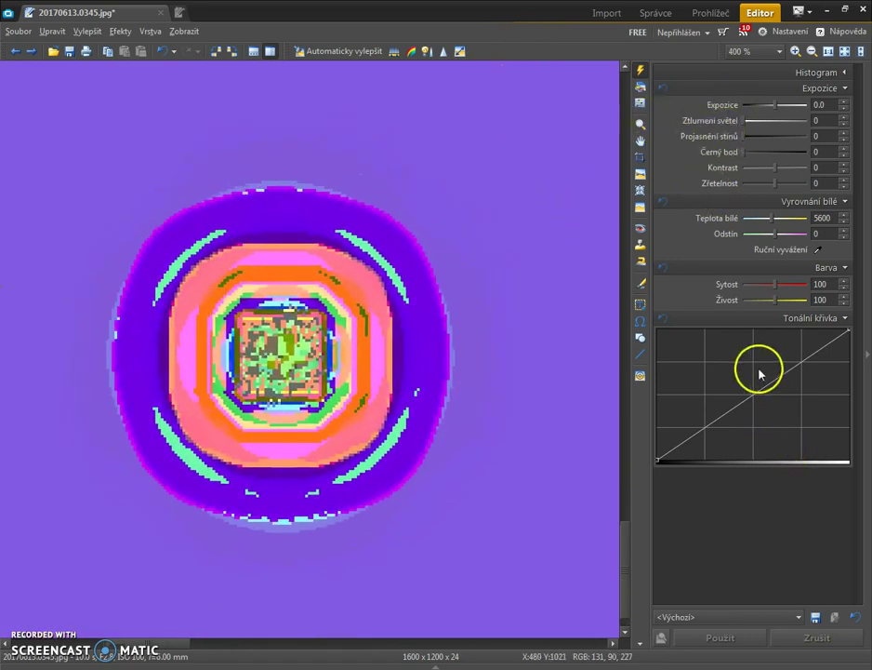
Apply a tonal curve with steeply raised shadows, a hump at one third and a dip in the upper midtones
drag(758, 396, 666, 410)
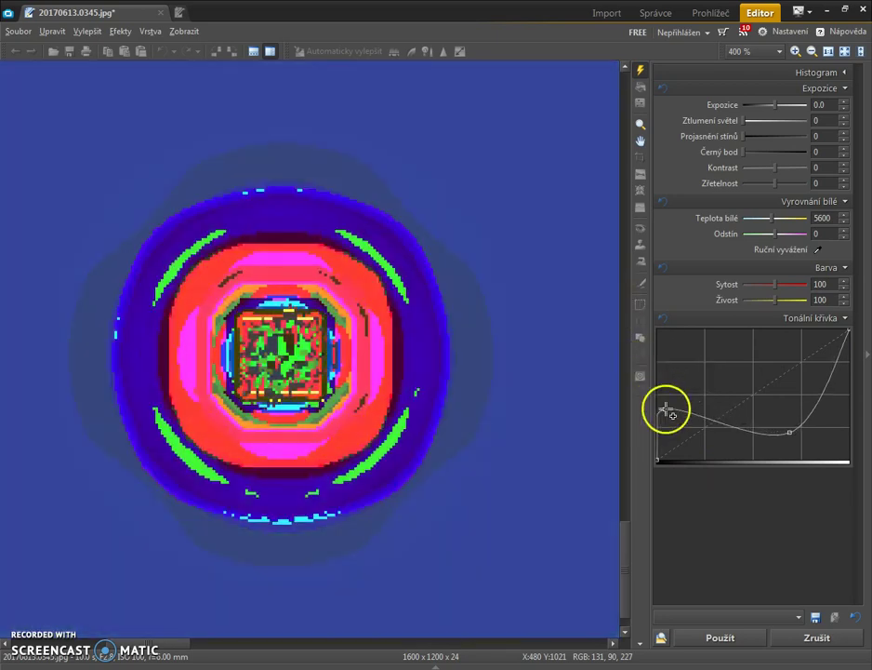
drag(727, 426, 724, 385)
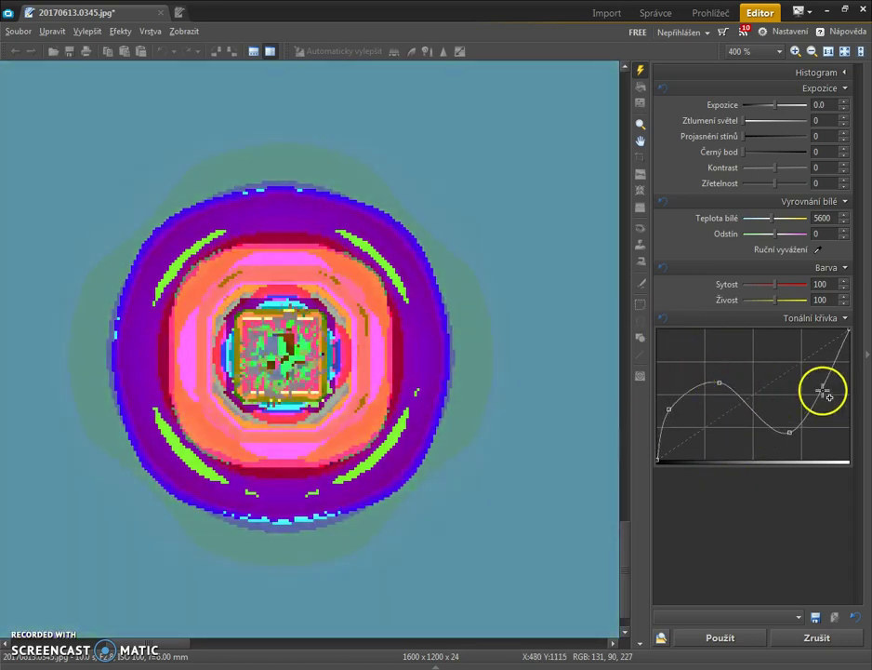
drag(827, 395, 757, 273)
drag(814, 293, 804, 497)
click(792, 642)
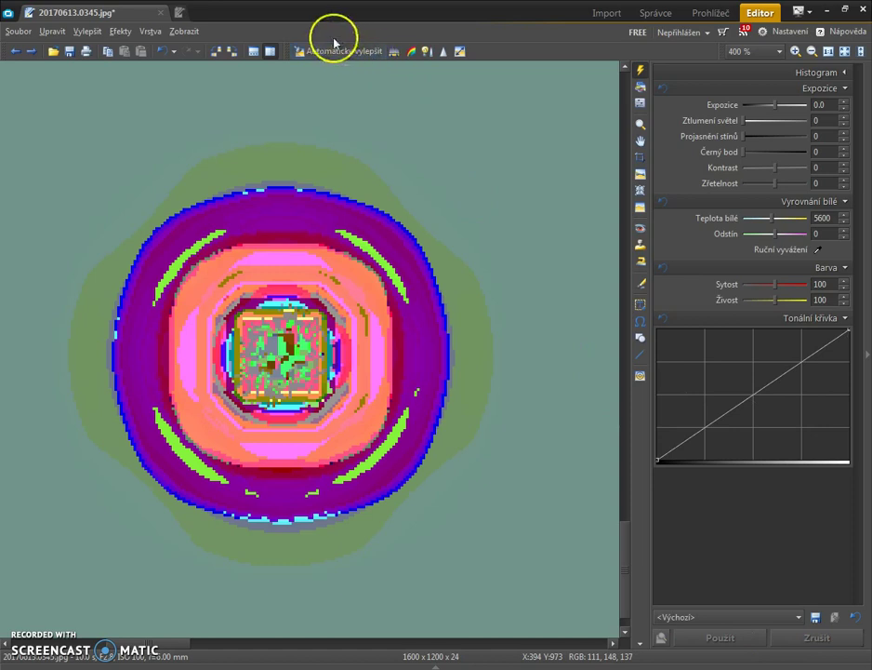
Apply a tonal curve with lowered shadows, a near-vertical jump just before the middle and a shallow dip after it
mouse_move(753, 392)
mouse_down()
mouse_move(833, 426)
mouse_move(810, 430)
mouse_move(783, 405)
mouse_move(744, 420)
mouse_move(739, 360)
mouse_move(745, 383)
mouse_up()
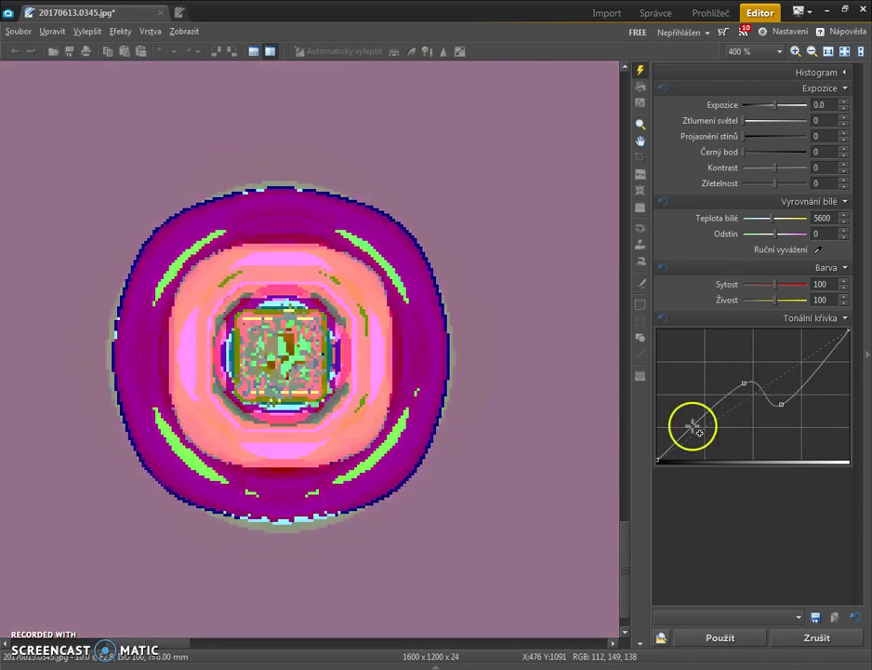
click(693, 426)
drag(822, 500, 742, 432)
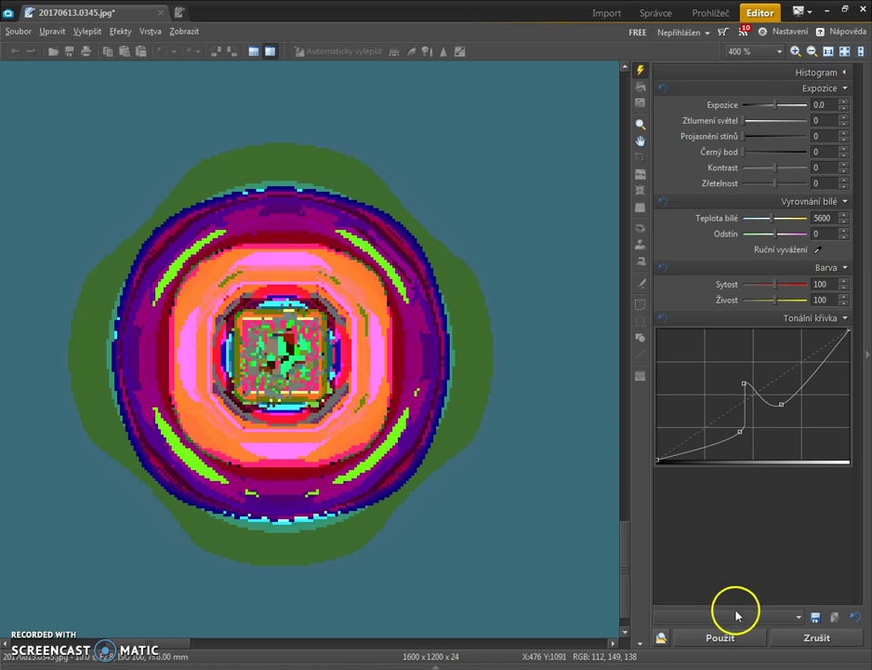
click(744, 642)
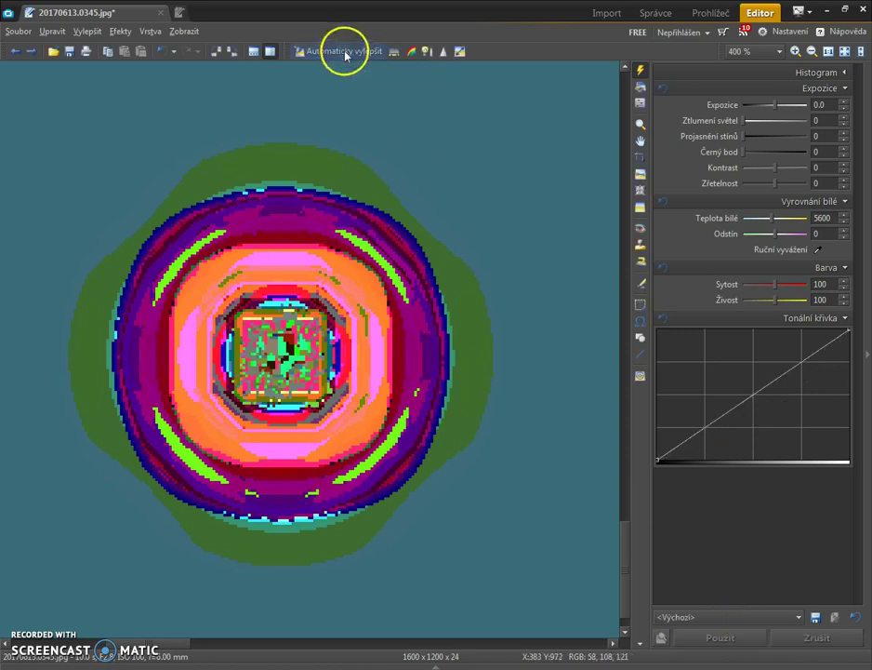
Apply a colour adjustment with red 63 %, green 101 % and blue 150 % using the Negativ layer blend mode
click(413, 53)
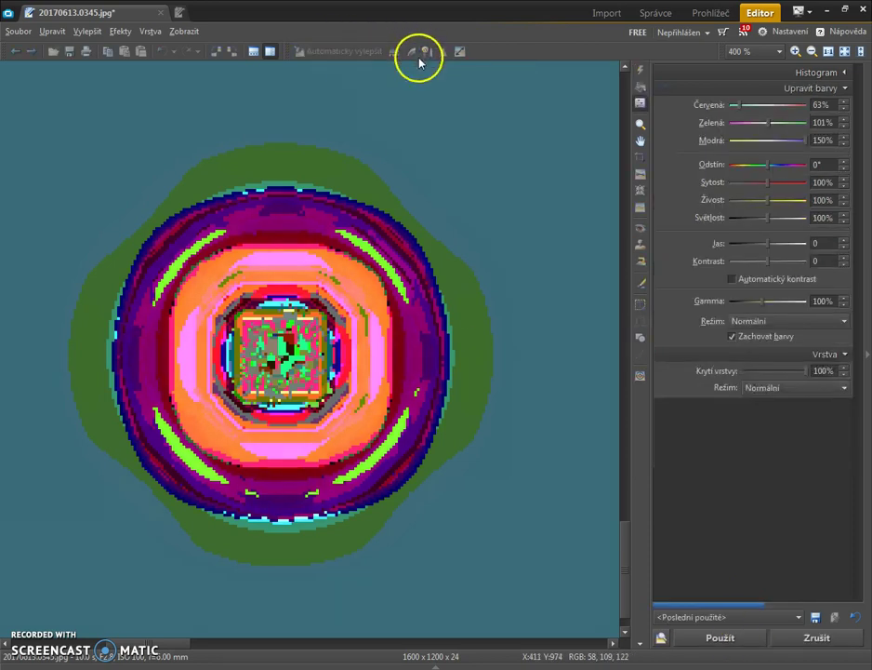
click(796, 395)
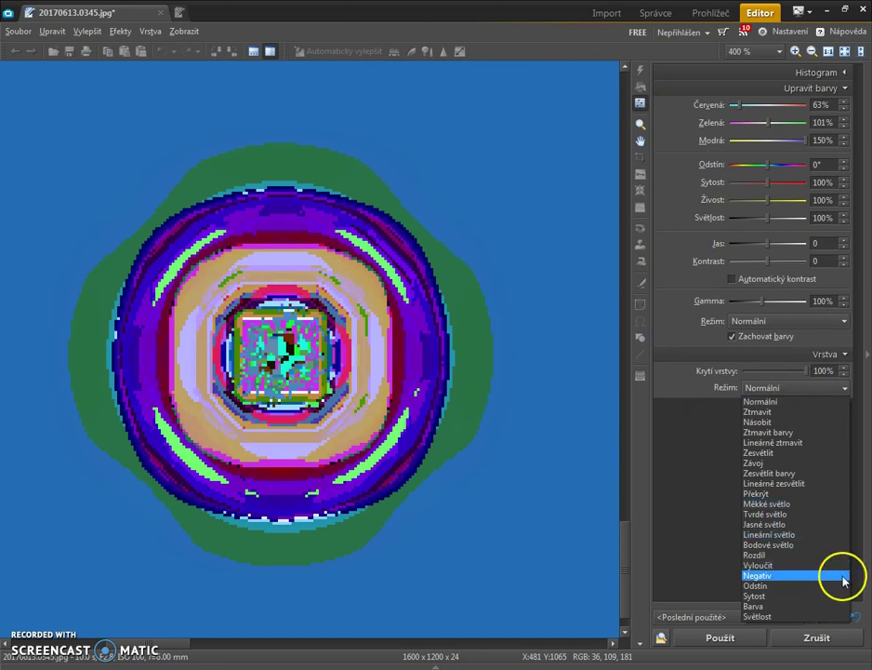
click(842, 574)
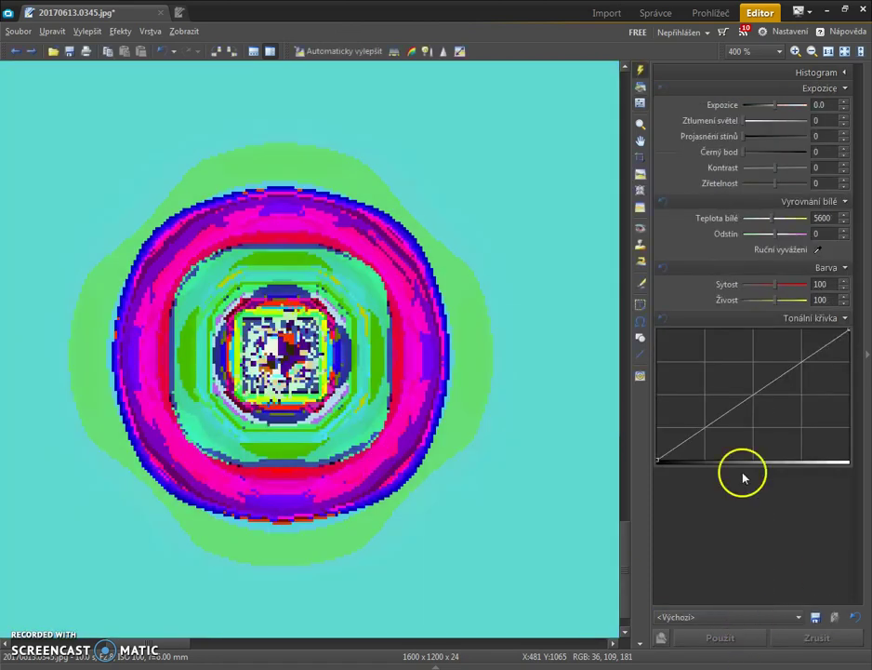
Apply a tonal curve with shadows raised steeply at one quarter, a deep dip around three quarters and a sharp rise at the end
drag(758, 394, 801, 437)
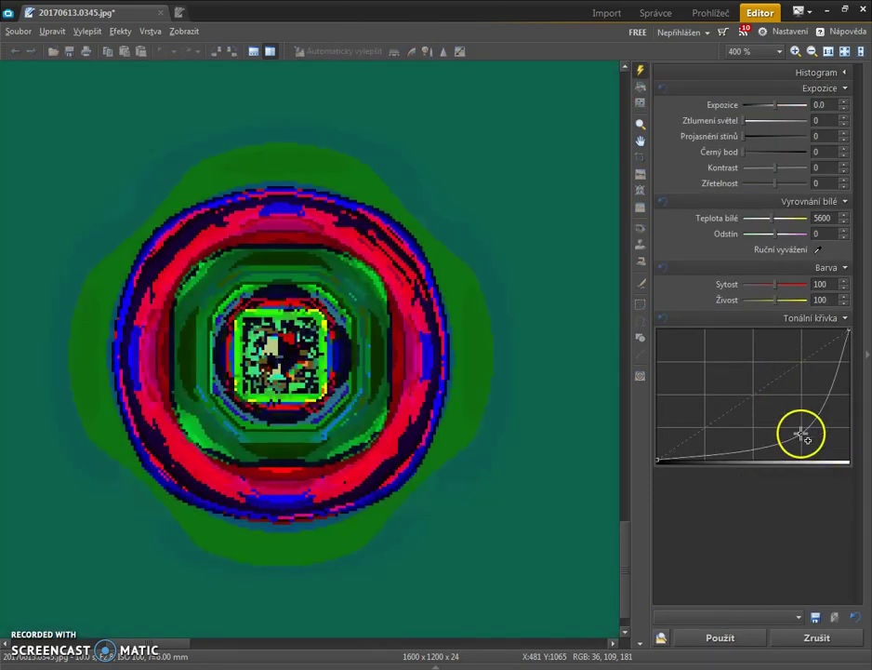
click(720, 638)
drag(713, 456, 701, 369)
drag(839, 363, 809, 433)
click(735, 636)
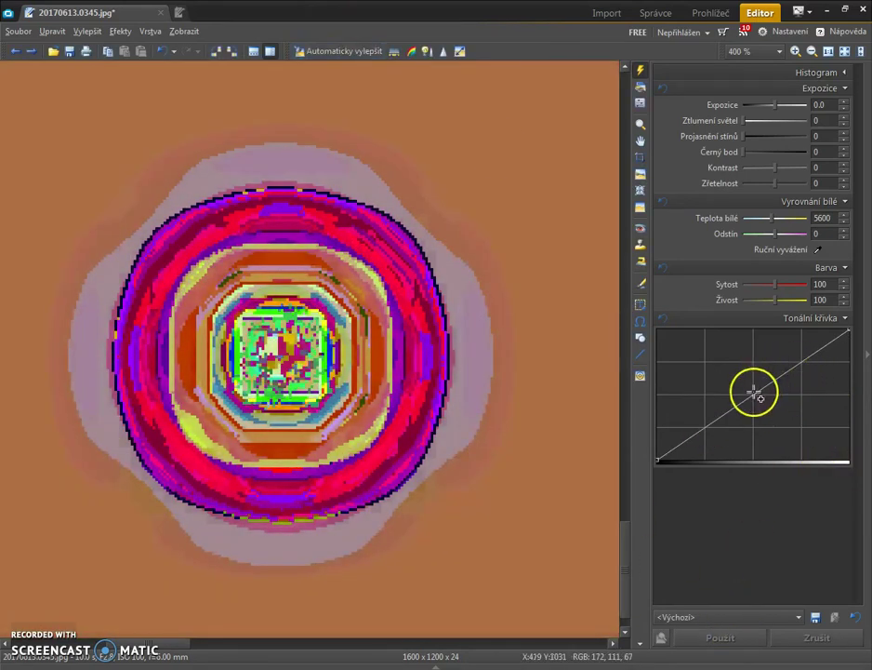
Apply a tonal curve with the lowest quarter at zero, a peak at the middle, a sharp drop after it and rising highlights
drag(753, 390, 835, 371)
drag(764, 402, 702, 476)
drag(750, 428, 751, 385)
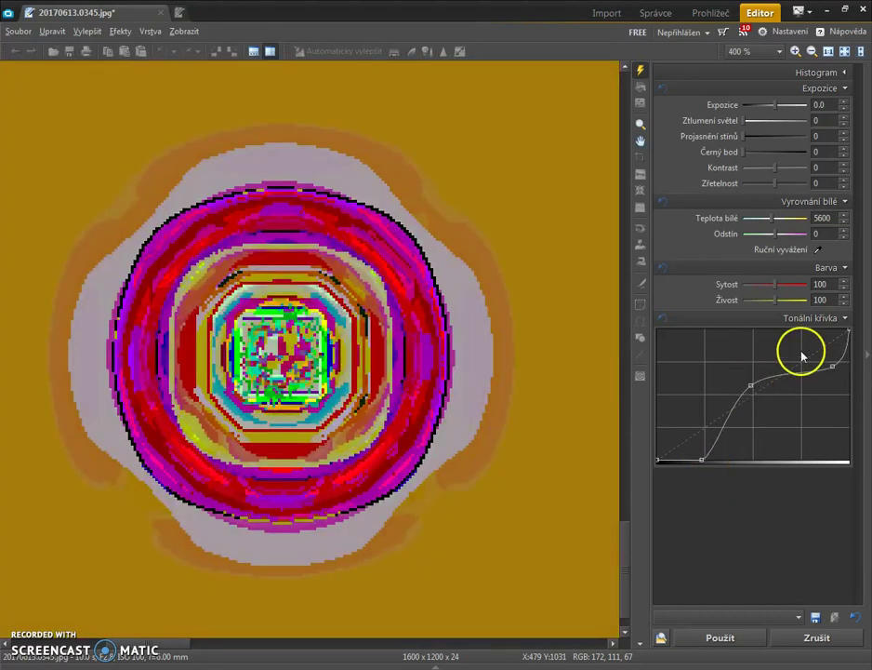
drag(812, 377, 767, 467)
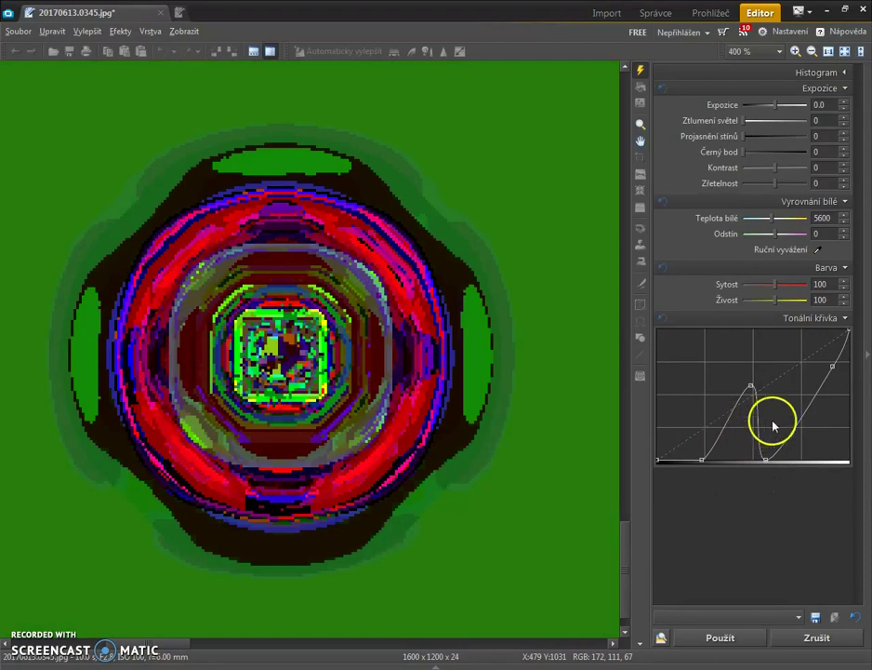
drag(802, 416, 704, 463)
click(725, 639)
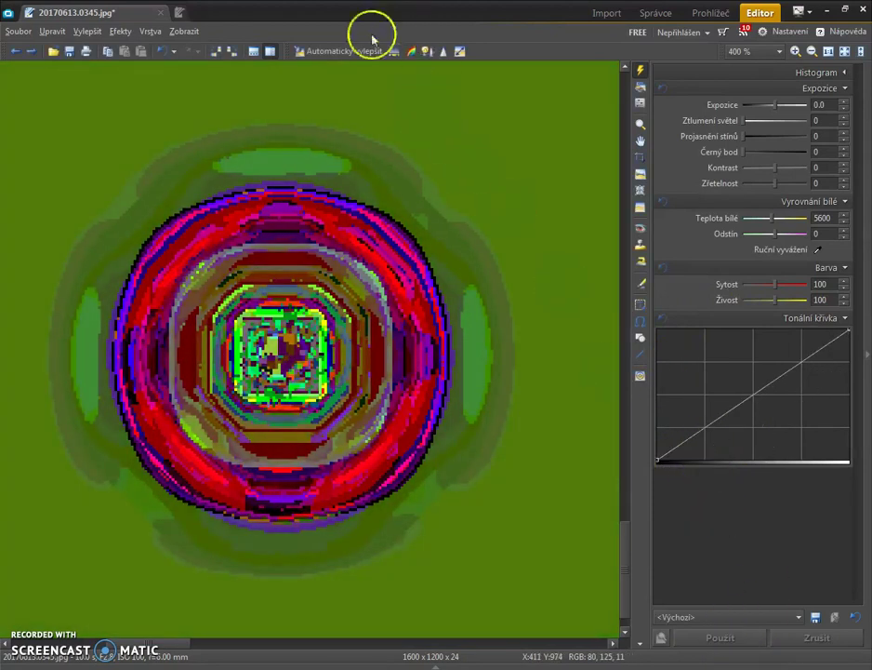
Examine the moon's ring structure at 400 % magnification
scroll(502, 282, down, 4)
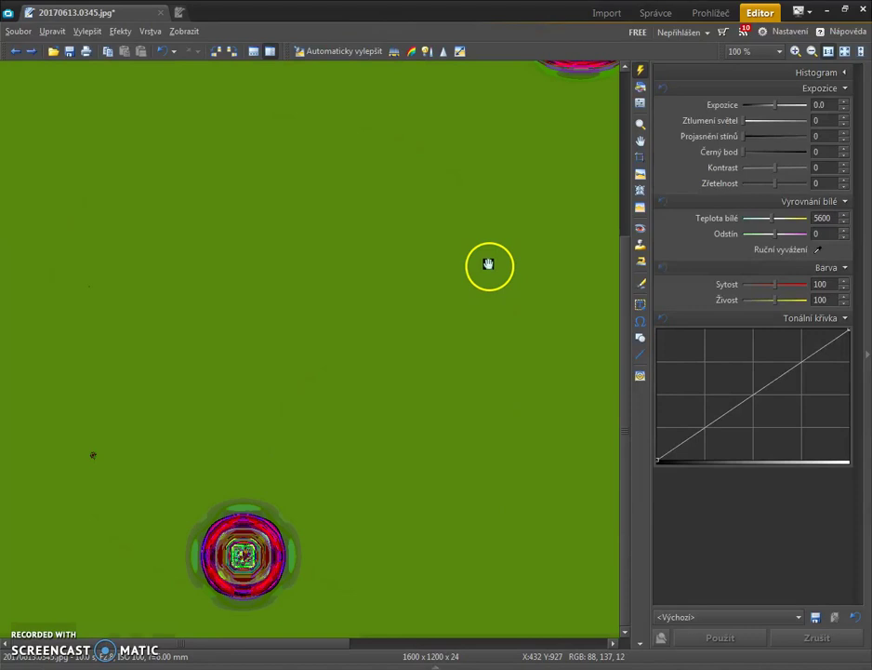
scroll(488, 267, down, 1)
drag(492, 237, 516, 437)
scroll(440, 323, up, 1)
scroll(442, 280, up, 4)
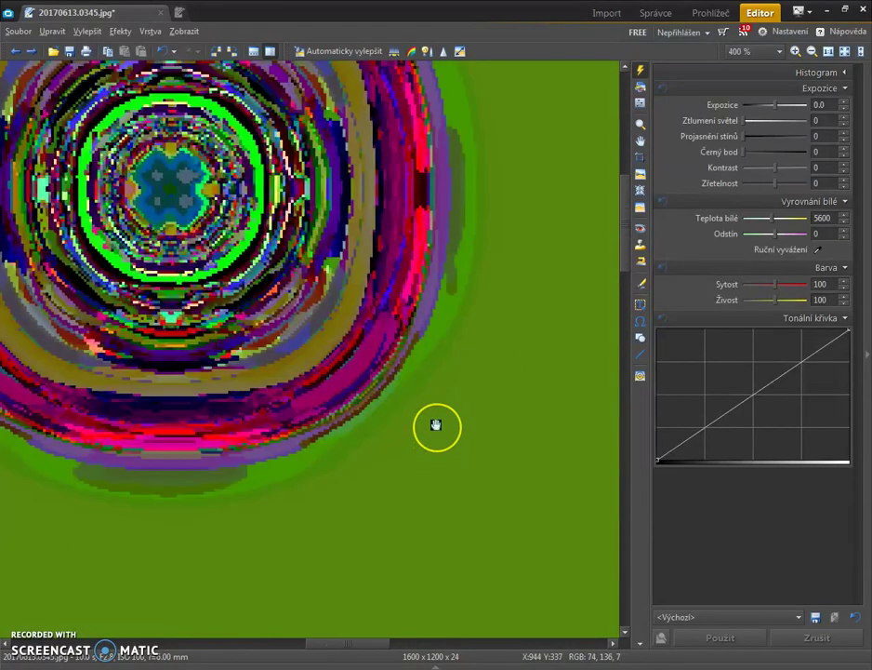
drag(436, 426, 548, 516)
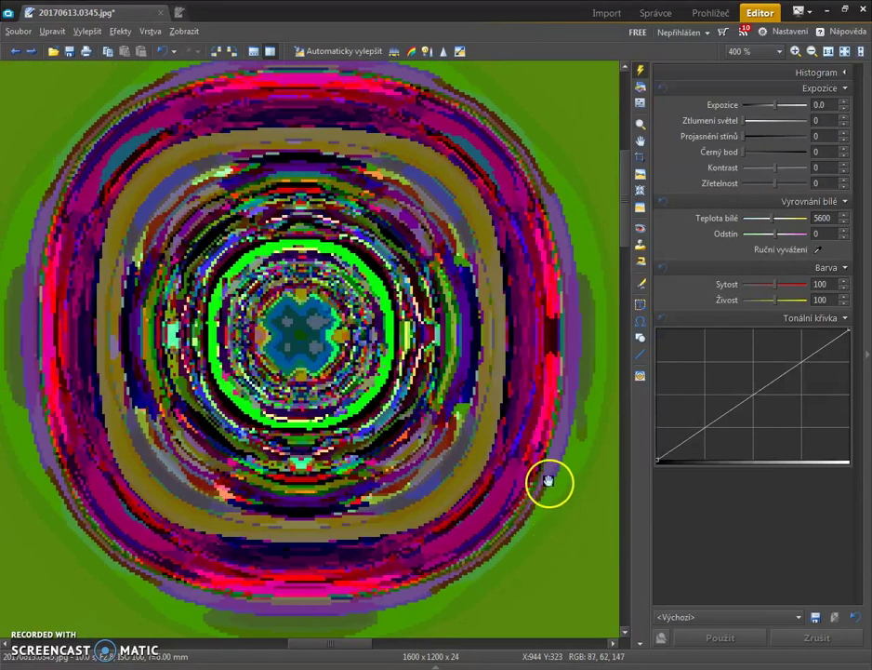
scroll(549, 477, down, 5)
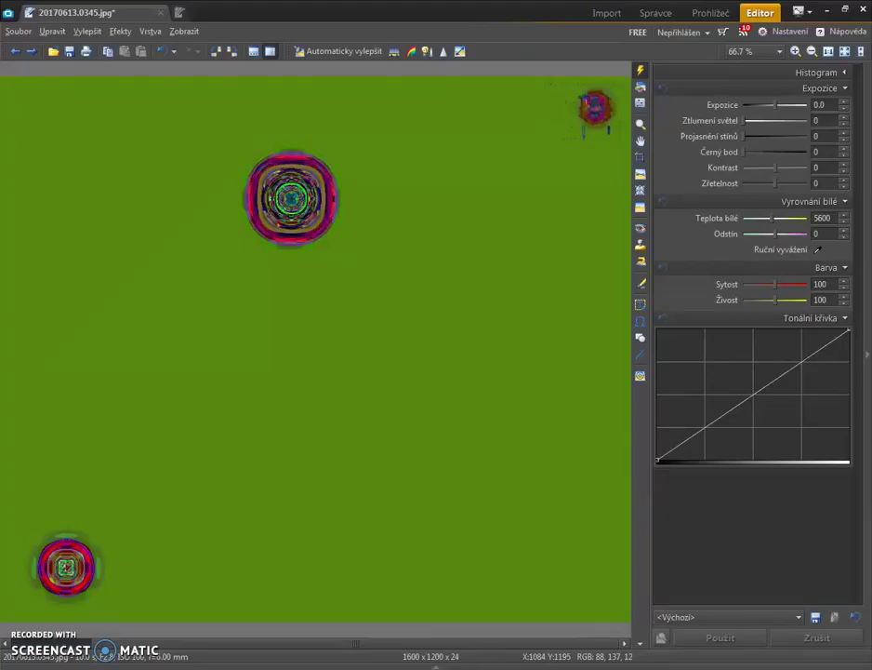
Examine the smaller light source below the moon and the area around it at 200 % magnification and closer
drag(438, 607, 503, 430)
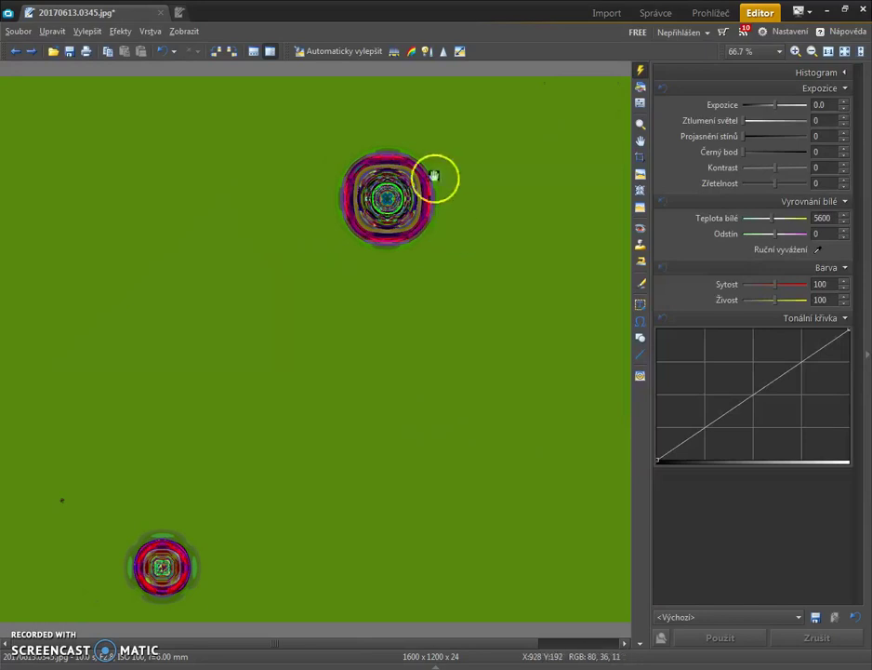
scroll(338, 463, up, 2)
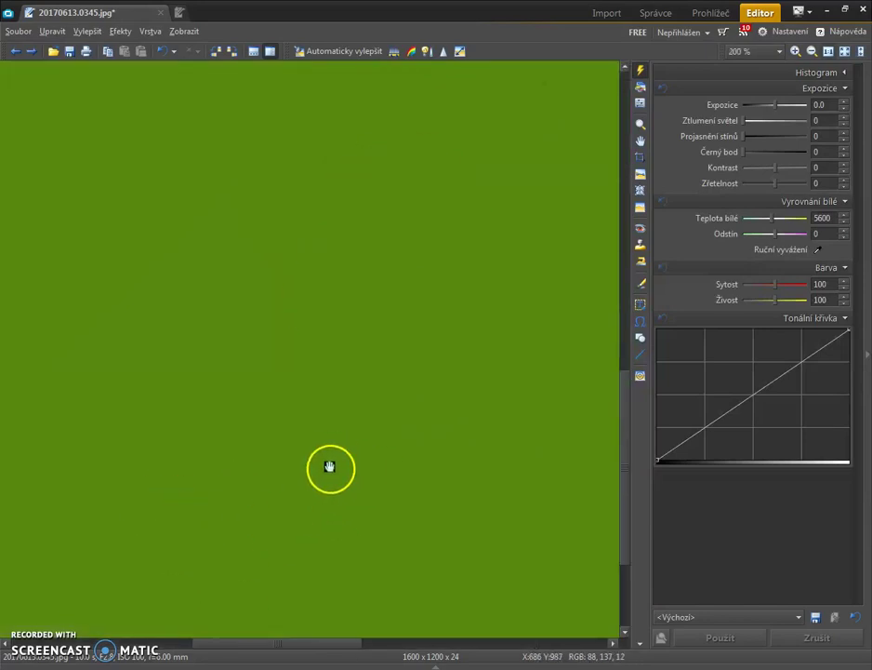
drag(330, 467, 556, 352)
drag(475, 327, 418, 277)
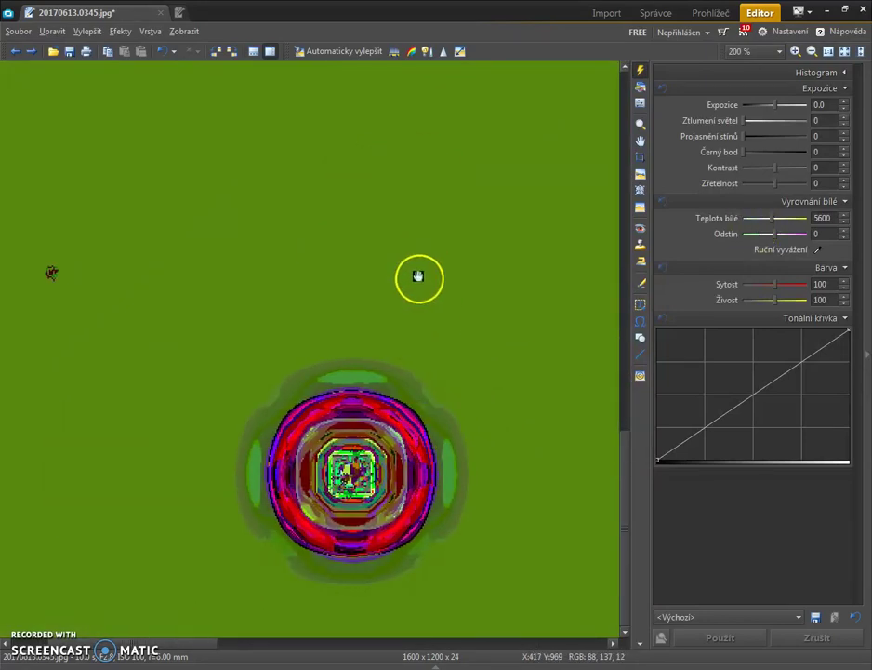
scroll(455, 336, up, 2)
drag(411, 452, 502, 154)
scroll(511, 140, up, 2)
scroll(562, 103, down, 2)
Return to the moon and inspect its centre and rings at 400 % magnification
drag(525, 250, 269, 564)
scroll(516, 163, down, 2)
drag(614, 121, 425, 367)
scroll(427, 358, up, 1)
drag(475, 210, 522, 455)
scroll(473, 418, up, 1)
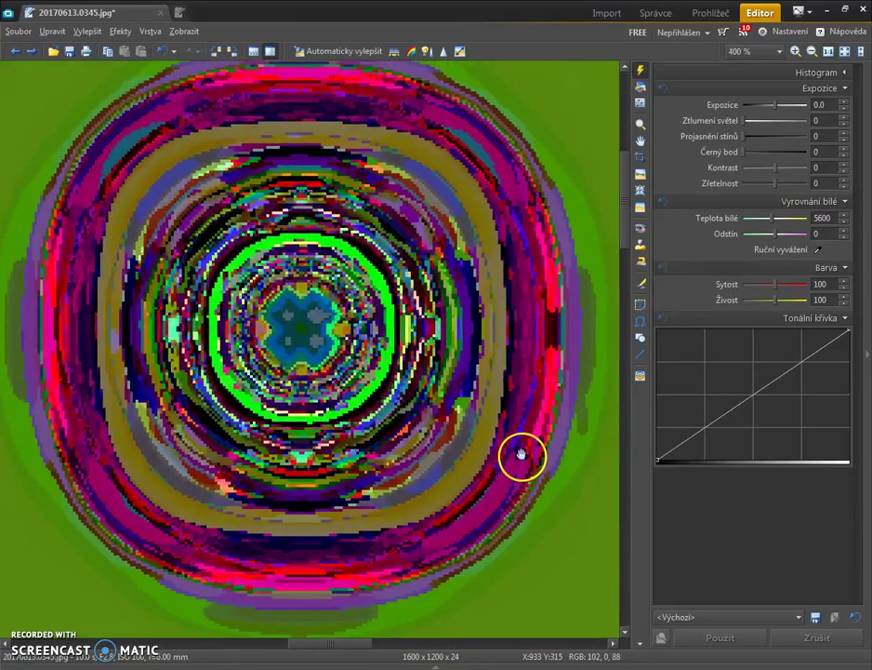
Collapse the adjustment sidebar and show the whole image at 66.7 % magnification
scroll(514, 453, down, 2)
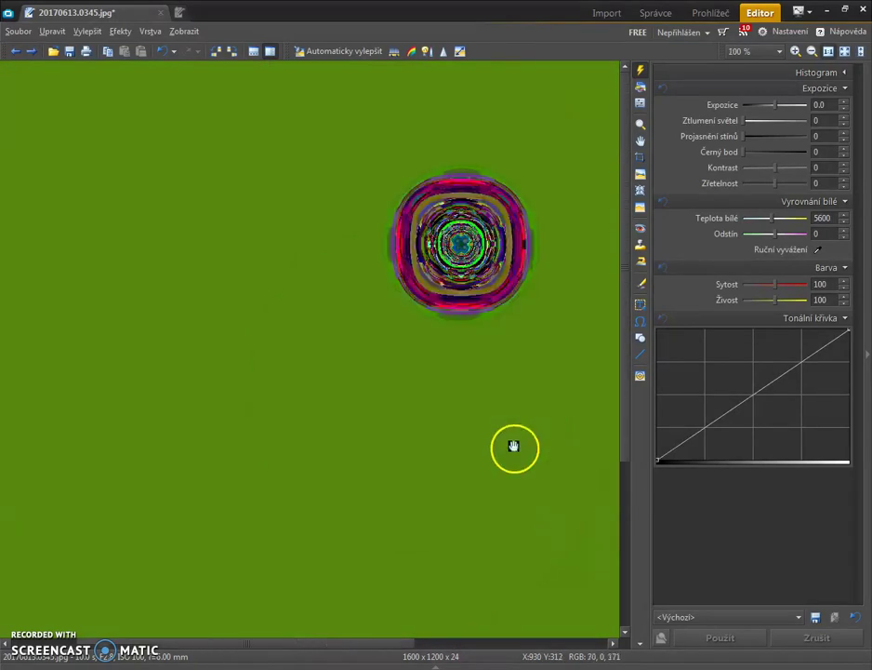
scroll(514, 445, down, 1)
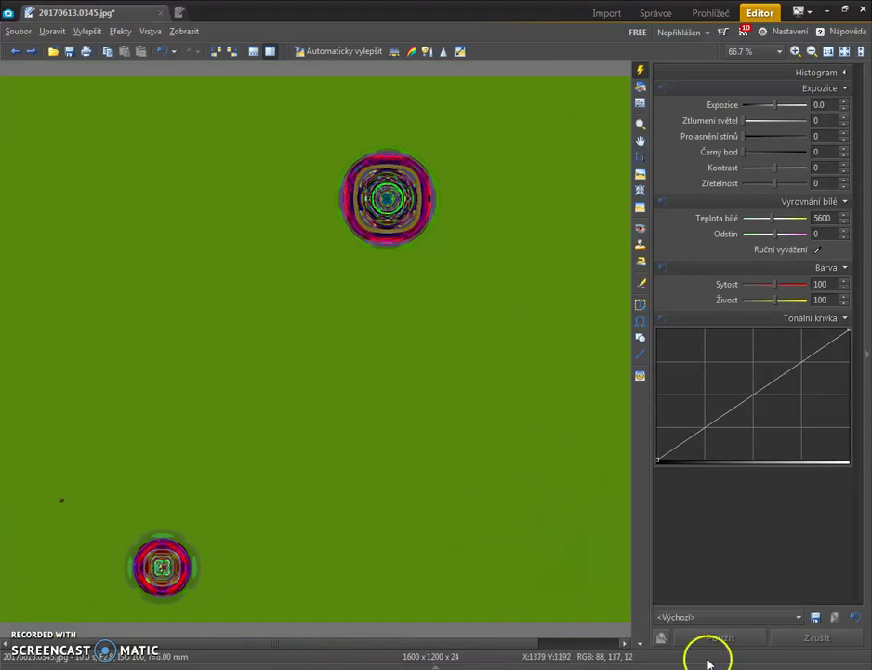
click(864, 475)
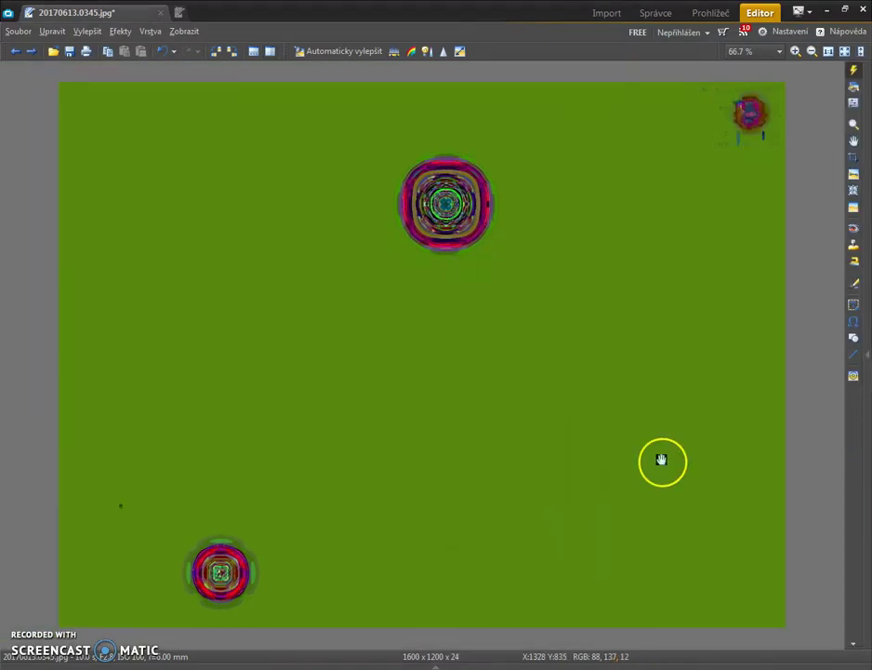